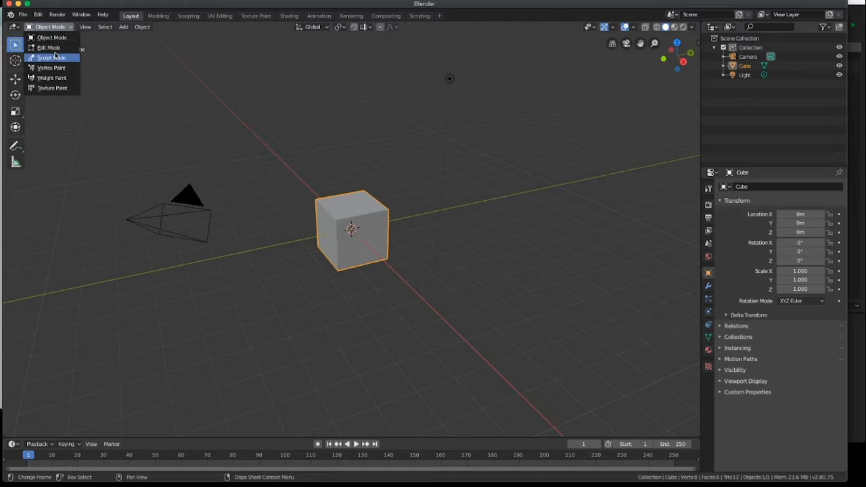
# Add a new workspace based on the Sculpting template.
pyautogui.click(441, 19)
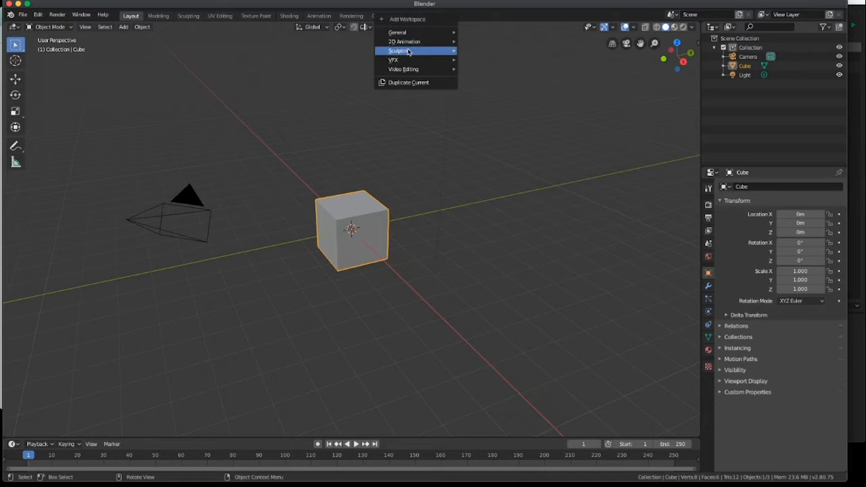
pyautogui.moveTo(410, 51)
pyautogui.click(479, 51)
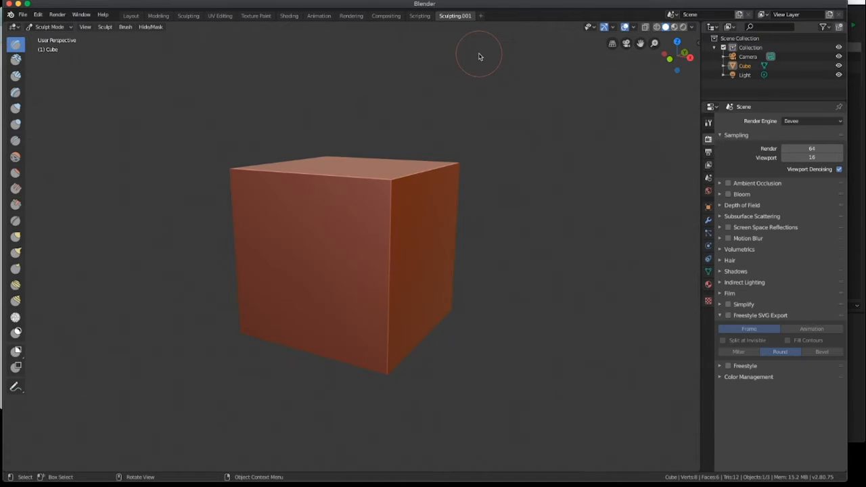
# Try a few Draw brush strokes across the default cube's front and top faces.
pyautogui.scroll(1, 522, 251)
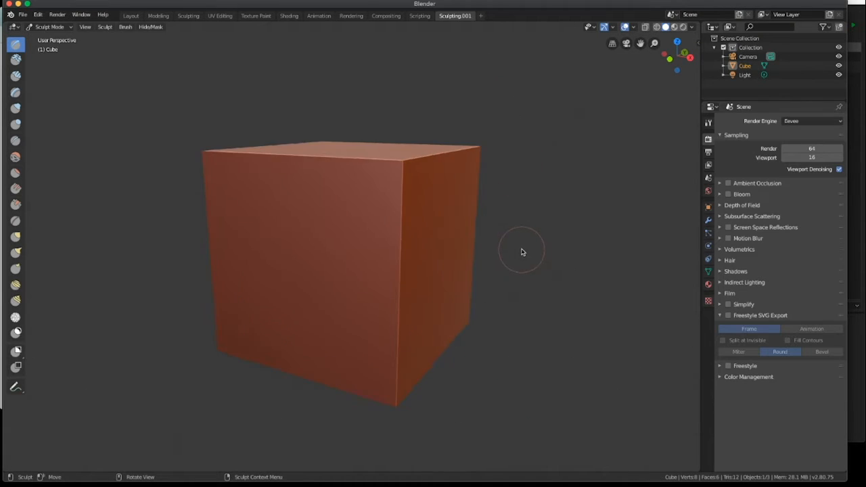
pyautogui.scroll(-2, 521, 251)
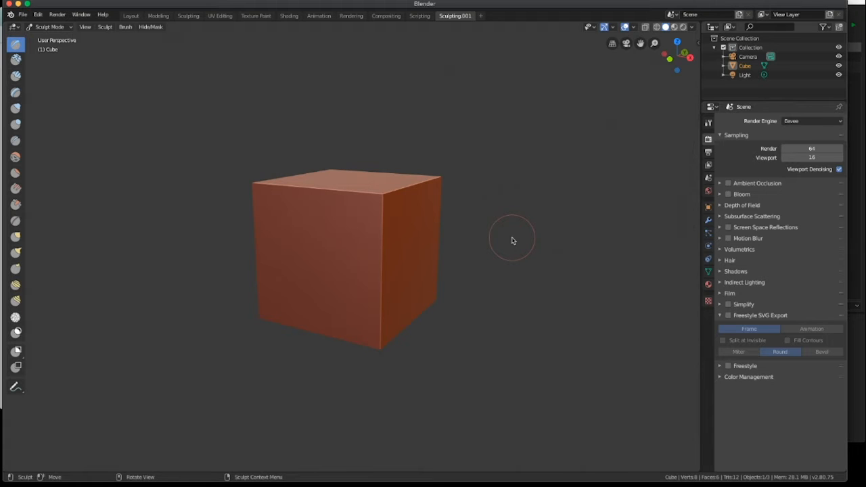
pyautogui.moveTo(412, 236)
pyautogui.mouseDown()
pyautogui.moveTo(391, 195)
pyautogui.moveTo(361, 176)
pyautogui.moveTo(364, 159)
pyautogui.mouseUp()
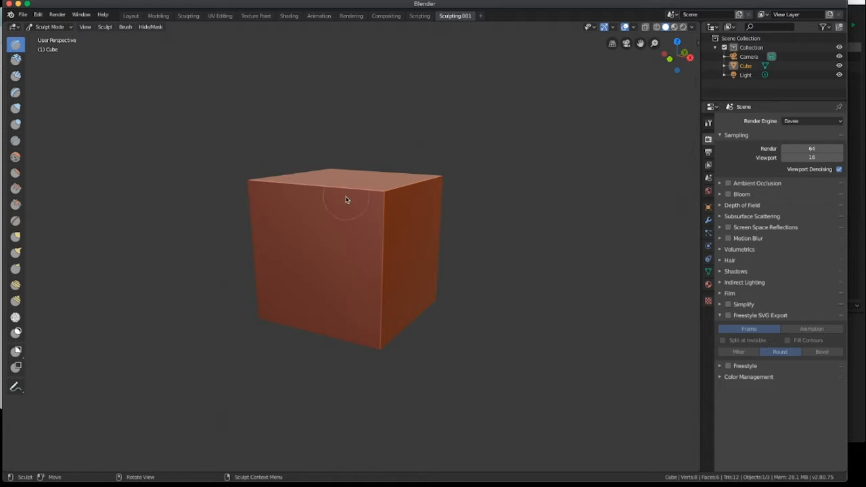
pyautogui.moveTo(344, 196); pyautogui.dragTo(285, 159)
pyautogui.moveTo(302, 129)
pyautogui.mouseDown()
pyautogui.moveTo(261, 165)
pyautogui.moveTo(270, 159)
pyautogui.mouseUp()
# Switch to Object Mode and delete the default cube.
pyautogui.click(61, 28)
pyautogui.click(68, 35)
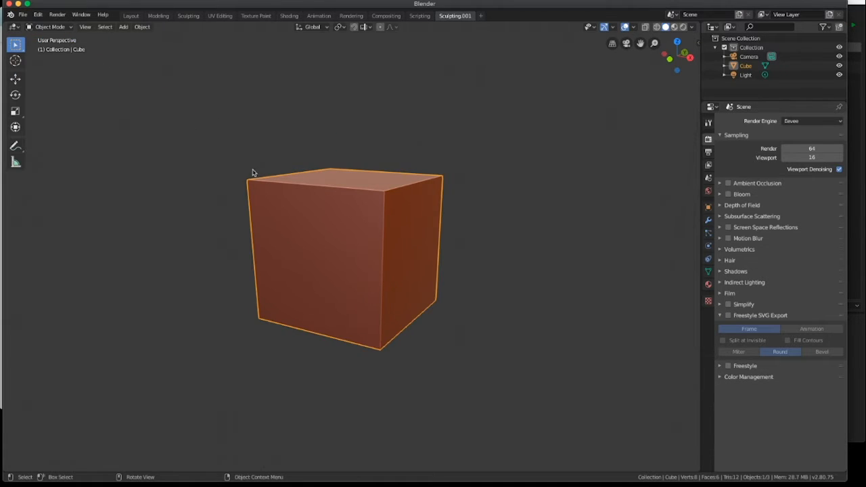
pyautogui.rightClick(286, 206)
pyautogui.click(287, 205)
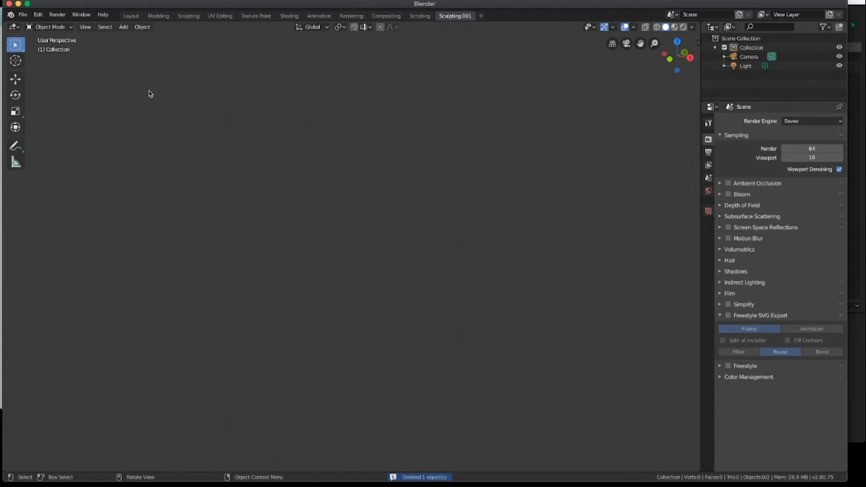
# Add a UV sphere mesh to the empty scene.
pyautogui.click(124, 27)
pyautogui.moveTo(124, 38)
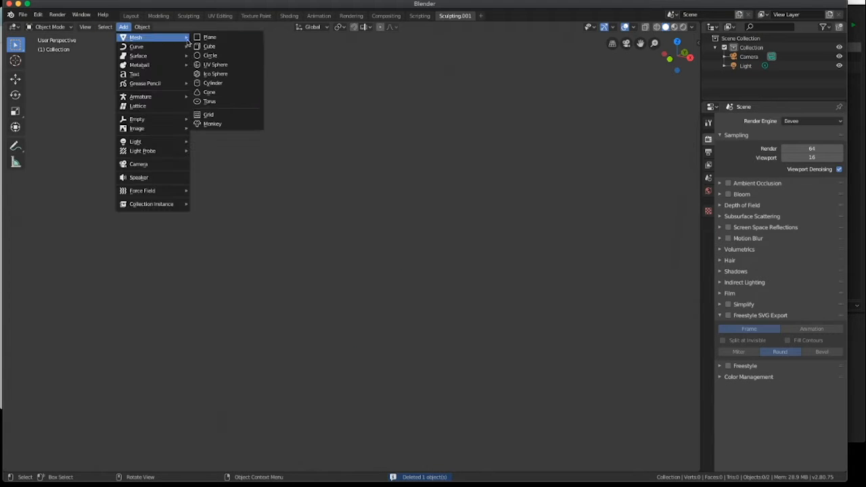
pyautogui.click(215, 65)
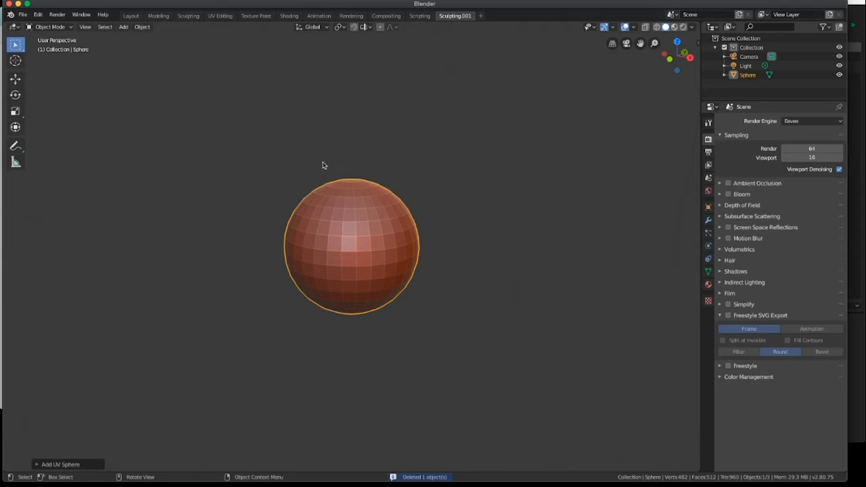
# Set the new UV sphere's resolution to 42 segments and 27 rings.
pyautogui.click(88, 466)
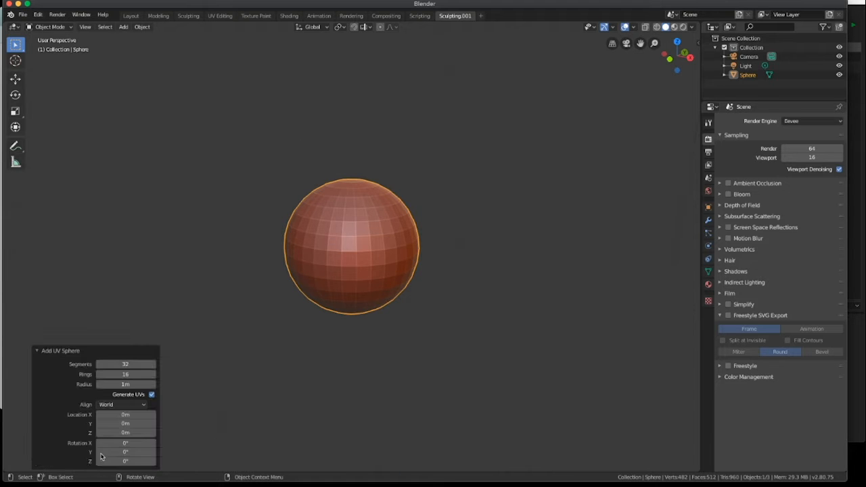
pyautogui.tripleClick(152, 365)
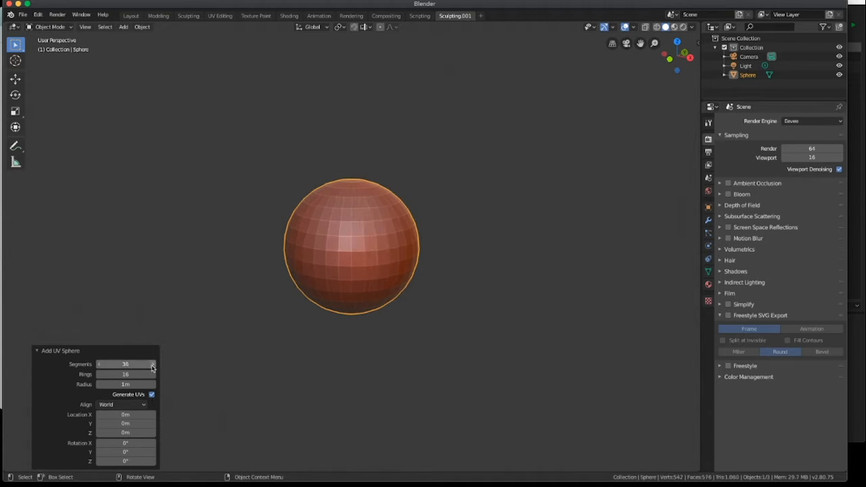
pyautogui.tripleClick(152, 365)
pyautogui.doubleClick(152, 366)
pyautogui.click(152, 374)
pyautogui.click(152, 374)
pyautogui.tripleClick(152, 374)
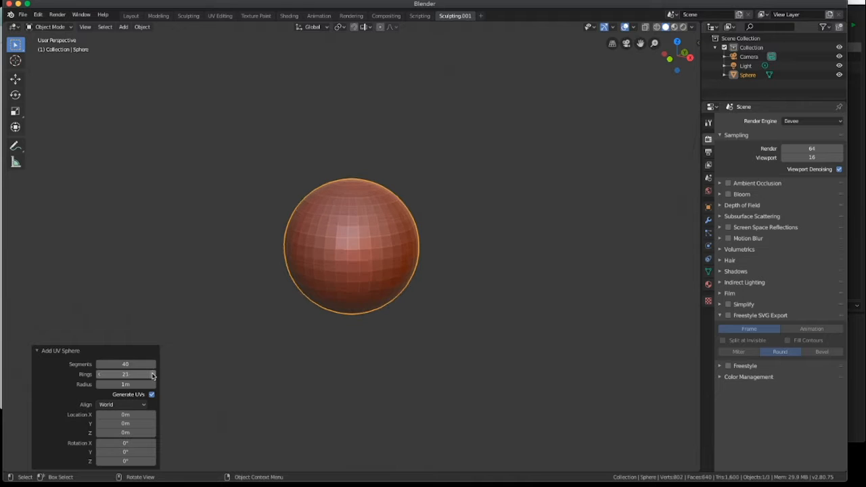
pyautogui.tripleClick(152, 374)
pyautogui.tripleClick(152, 374)
pyautogui.doubleClick(152, 365)
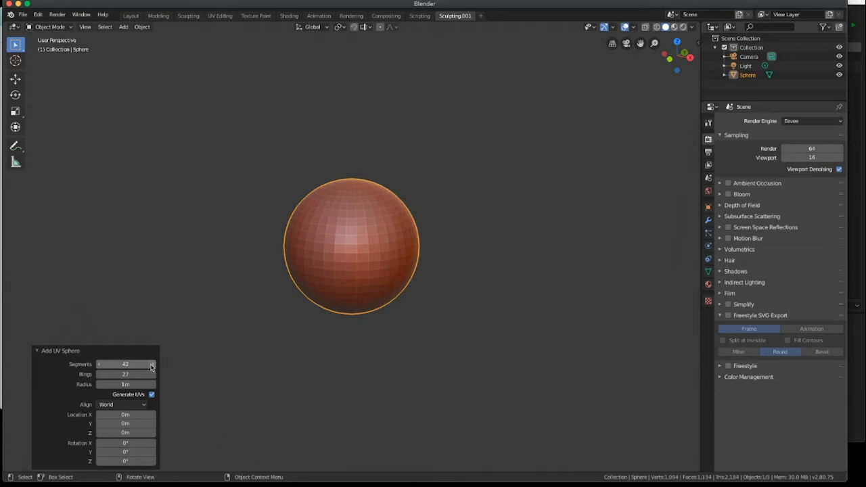
# Put the 42-segment sphere into Sculpt Mode.
pyautogui.click(61, 27)
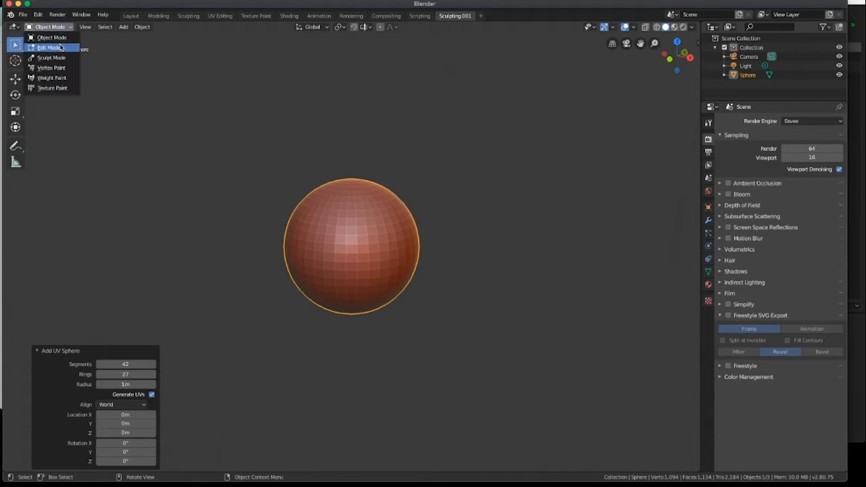
pyautogui.click(60, 37)
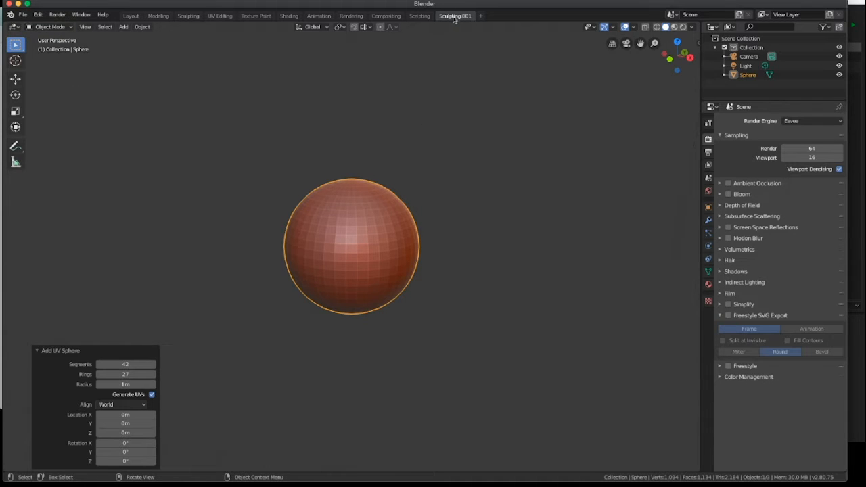
pyautogui.click(59, 27)
pyautogui.click(54, 59)
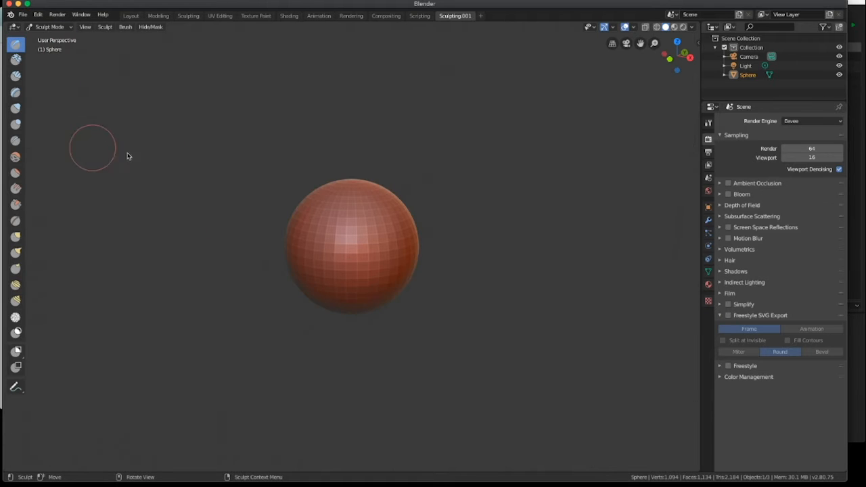
# Reduce the sculpt brush radius to about 20 px.
pyautogui.scroll(-2, 197, 181)
pyautogui.scroll(2, 196, 181)
pyautogui.scroll(2, 201, 186)
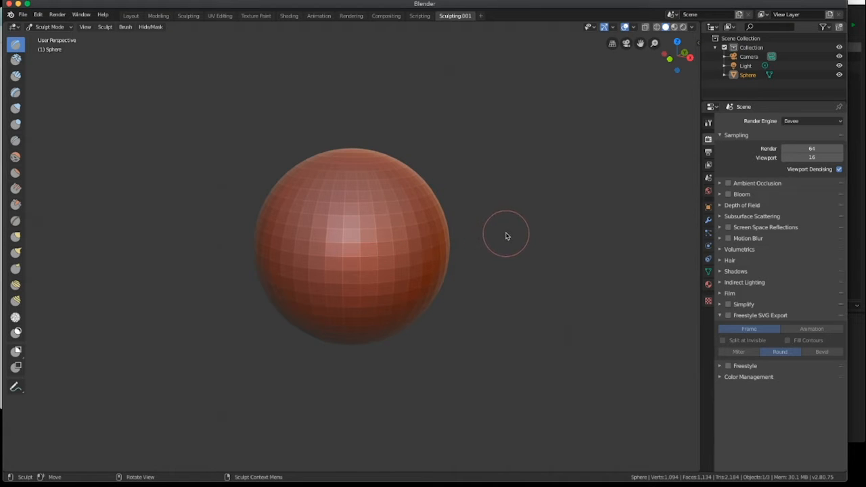
pyautogui.press('[')
pyautogui.press('[')
pyautogui.press('[')
pyautogui.press('[')
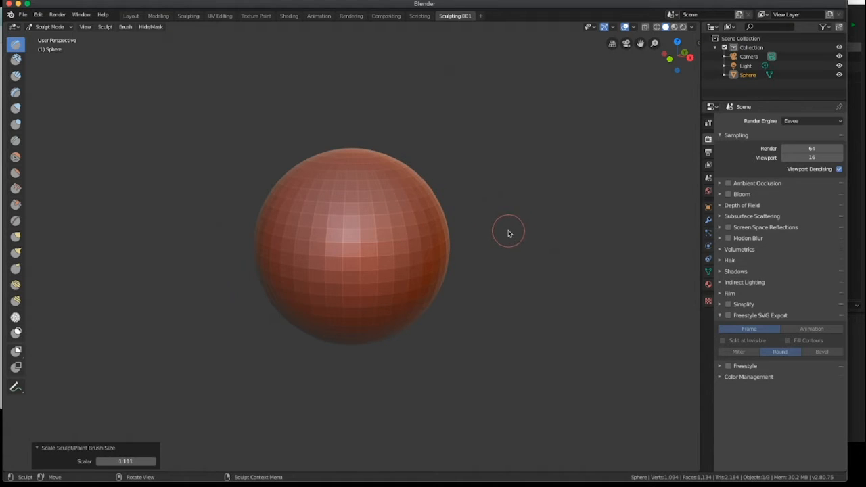
pyautogui.press('[')
pyautogui.press('[')
pyautogui.press('[')
pyautogui.press('[')
pyautogui.press('[')
pyautogui.press('[')
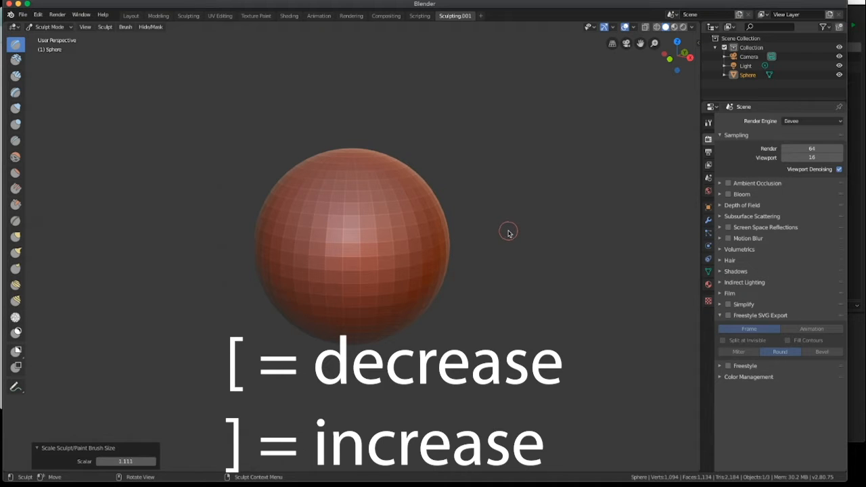
pyautogui.press('[')
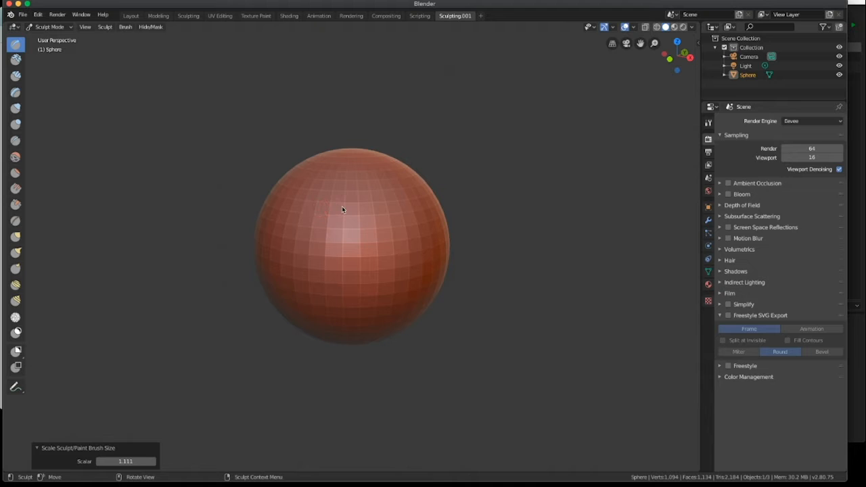
# Brush test strokes with the Draw brush across the front of the low-resolution sphere.
pyautogui.moveTo(312, 214); pyautogui.dragTo(341, 210)
pyautogui.moveTo(411, 215)
pyautogui.mouseDown()
pyautogui.moveTo(298, 205)
pyautogui.moveTo(389, 215)
pyautogui.moveTo(310, 211)
pyautogui.mouseUp()
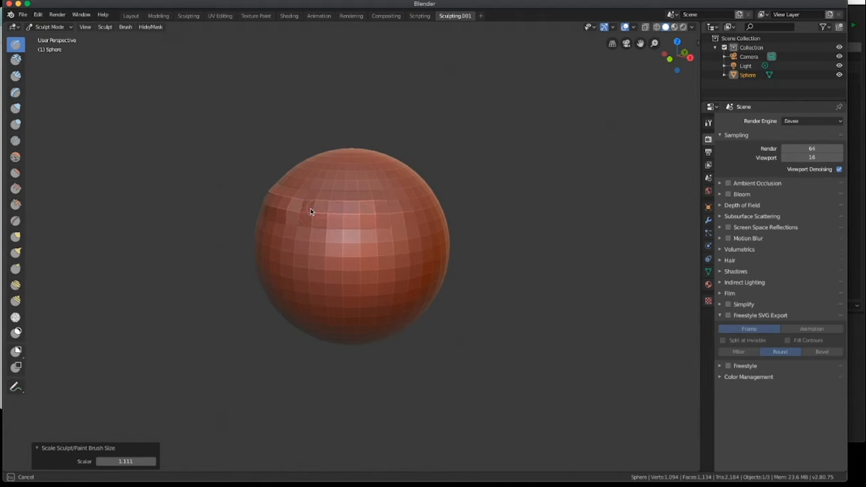
pyautogui.moveTo(394, 216); pyautogui.dragTo(336, 216)
pyautogui.moveTo(410, 239)
pyautogui.mouseDown(button='middle')
pyautogui.moveTo(455, 239)
pyautogui.moveTo(388, 224)
pyautogui.mouseUp(button='middle')
pyautogui.moveTo(388, 225)
pyautogui.mouseDown()
pyautogui.moveTo(352, 274)
pyautogui.moveTo(388, 273)
pyautogui.moveTo(376, 230)
pyautogui.moveTo(321, 257)
pyautogui.moveTo(378, 253)
pyautogui.mouseUp()
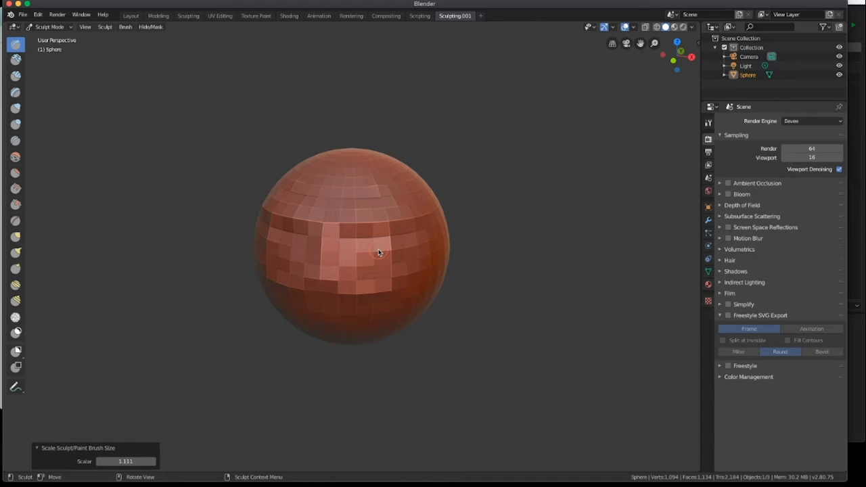
# Return to Object Mode and delete the test-sculpted sphere.
pyautogui.click(70, 28)
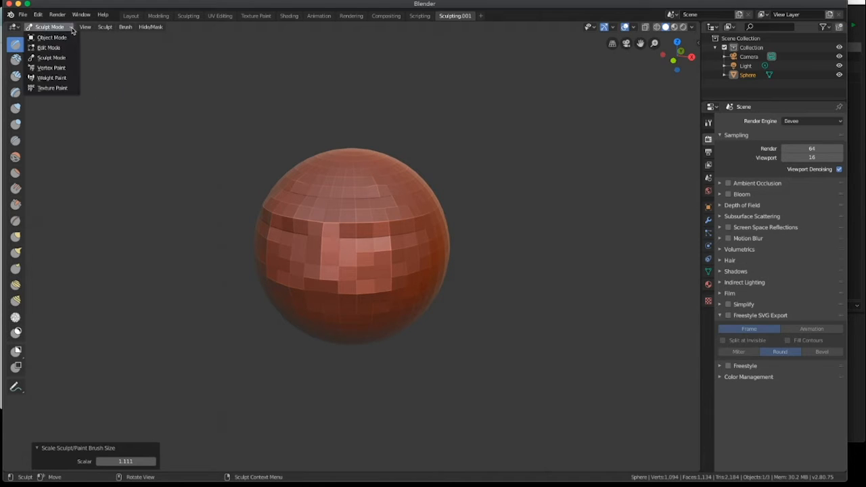
pyautogui.click(70, 37)
pyautogui.rightClick(312, 181)
pyautogui.click(315, 183)
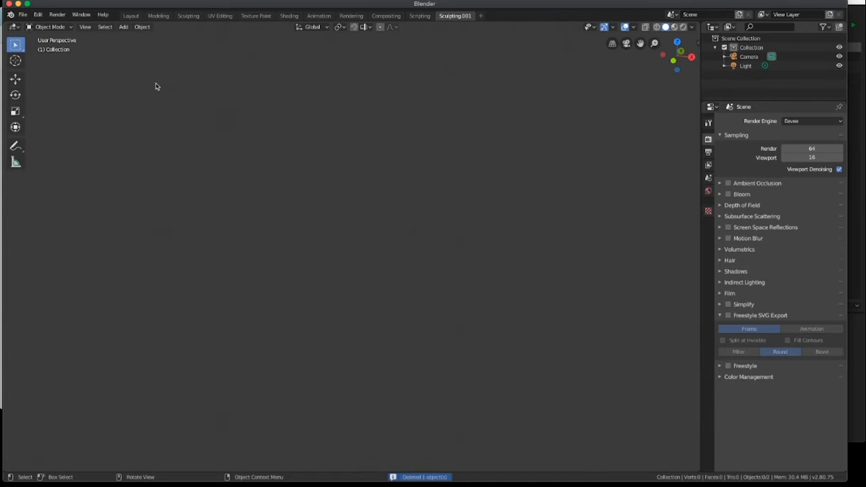
# Add a fresh UV sphere as the replacement sculpting base.
pyautogui.click(103, 27)
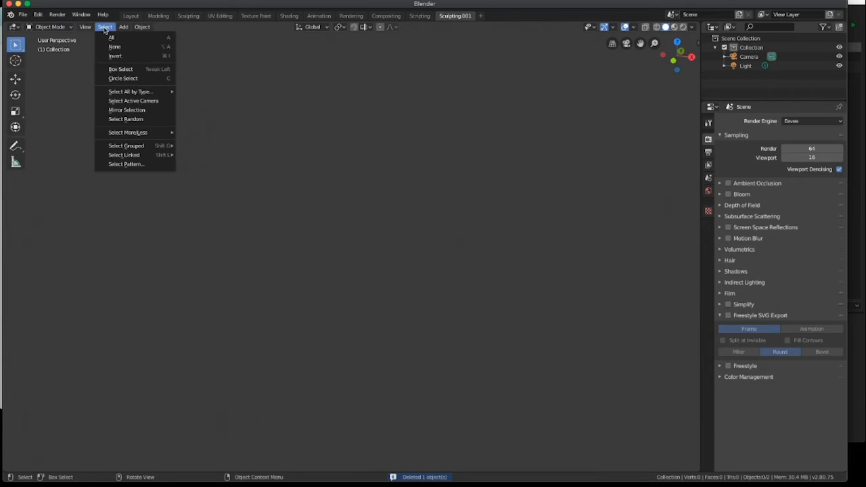
pyautogui.click(122, 27)
pyautogui.moveTo(146, 37)
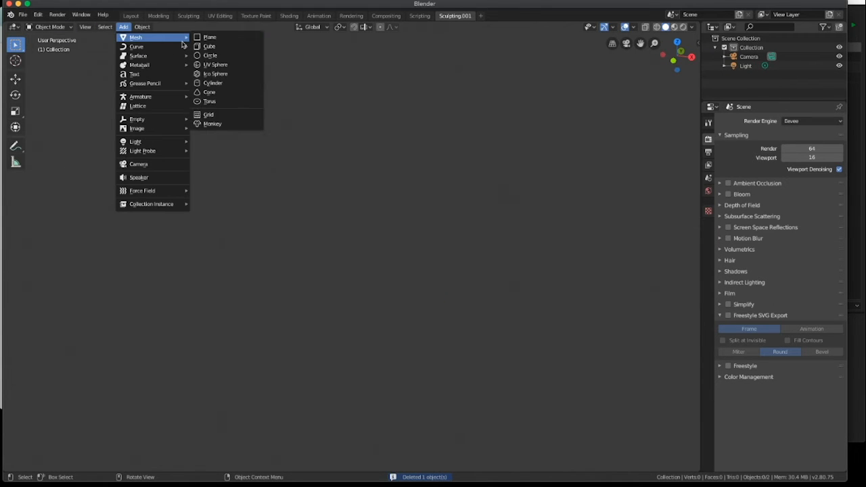
pyautogui.click(215, 64)
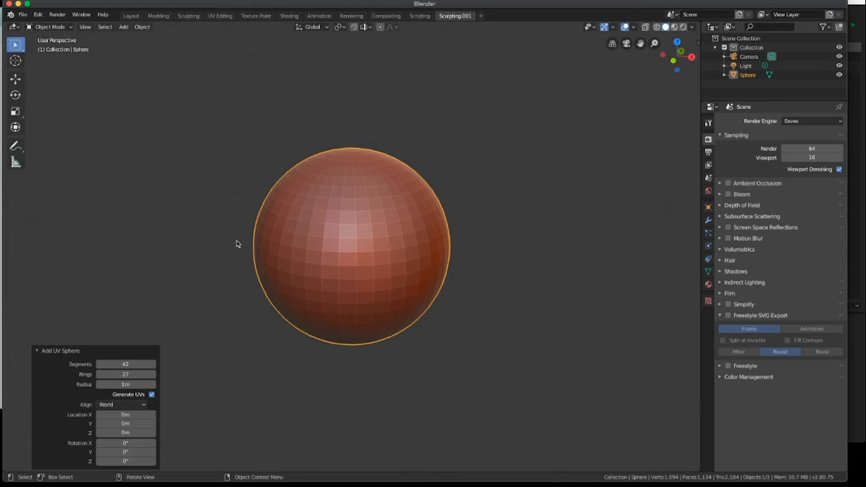
# Increase the new UV sphere's resolution to 70 segments and 50 rings.
pyautogui.click(152, 366)
pyautogui.click(152, 367)
pyautogui.click(152, 367)
pyautogui.click(152, 367)
pyautogui.click(152, 366)
pyautogui.click(152, 366)
pyautogui.doubleClick(152, 367)
pyautogui.click(152, 366)
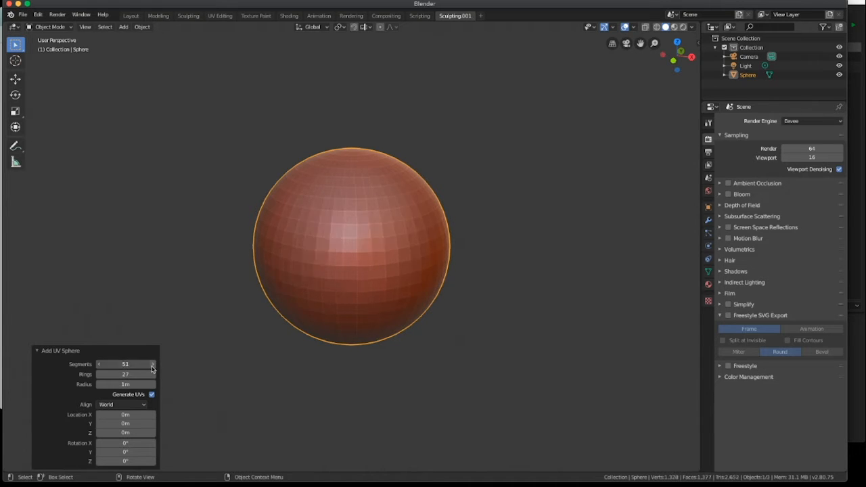
pyautogui.doubleClick(152, 367)
pyautogui.click(152, 367)
pyautogui.doubleClick(152, 366)
pyautogui.click(153, 367)
pyautogui.doubleClick(152, 367)
pyautogui.click(152, 366)
pyautogui.click(152, 364)
pyautogui.click(133, 374)
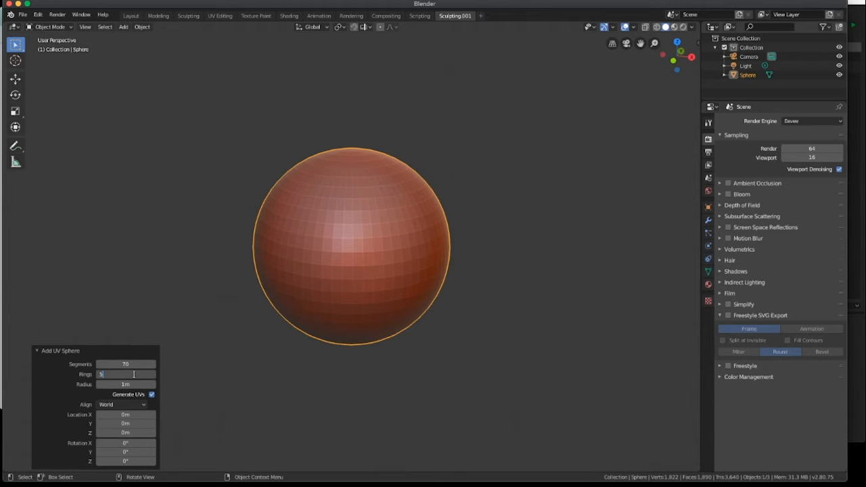
pyautogui.press('Return')
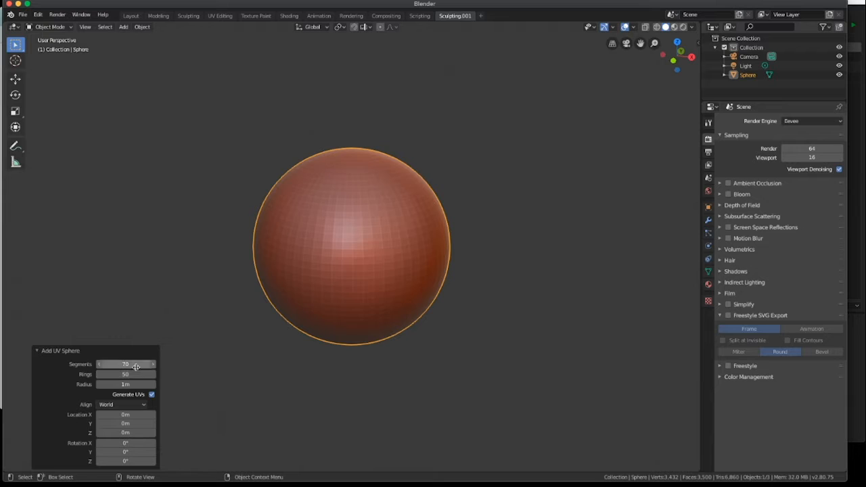
# Switch the denser sphere to Sculpt Mode and brush Draw strokes across its front.
pyautogui.click(68, 28)
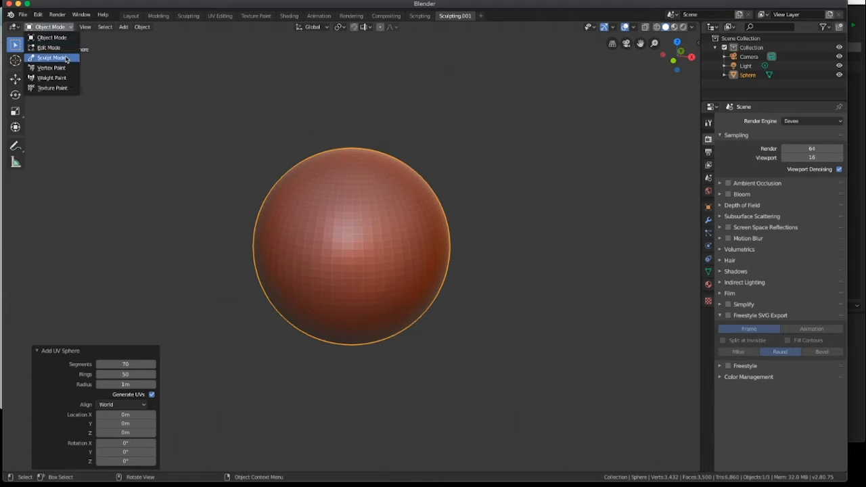
pyautogui.click(64, 58)
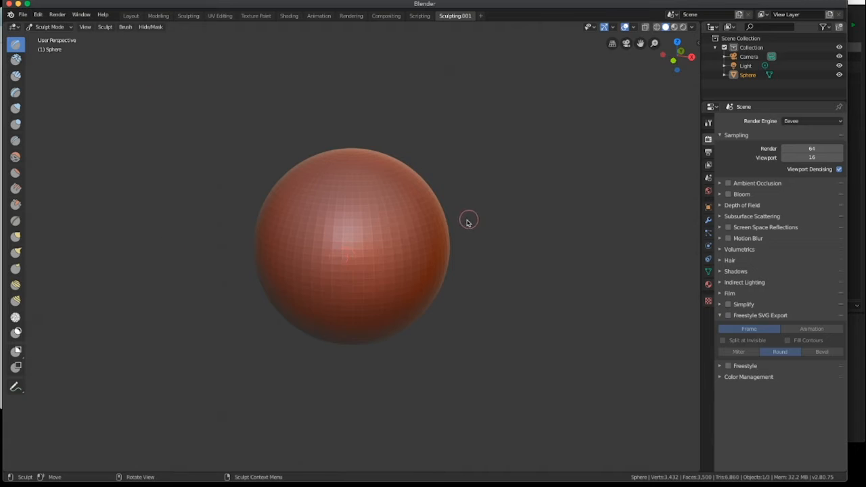
pyautogui.moveTo(336, 216)
pyautogui.mouseDown()
pyautogui.moveTo(319, 240)
pyautogui.moveTo(340, 203)
pyautogui.moveTo(366, 252)
pyautogui.moveTo(397, 242)
pyautogui.moveTo(393, 194)
pyautogui.moveTo(436, 271)
pyautogui.moveTo(348, 286)
pyautogui.moveTo(326, 267)
pyautogui.moveTo(355, 218)
pyautogui.moveTo(298, 256)
pyautogui.moveTo(321, 197)
pyautogui.mouseUp()
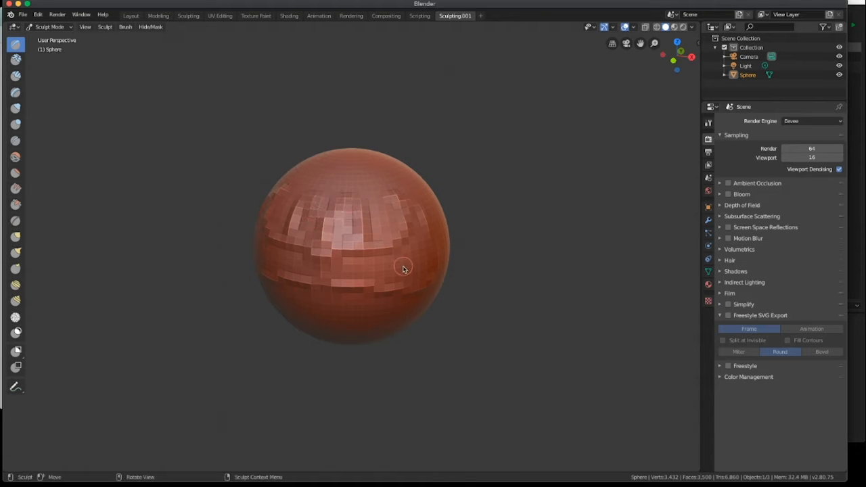
pyautogui.moveTo(404, 266); pyautogui.dragTo(434, 250, button='middle')
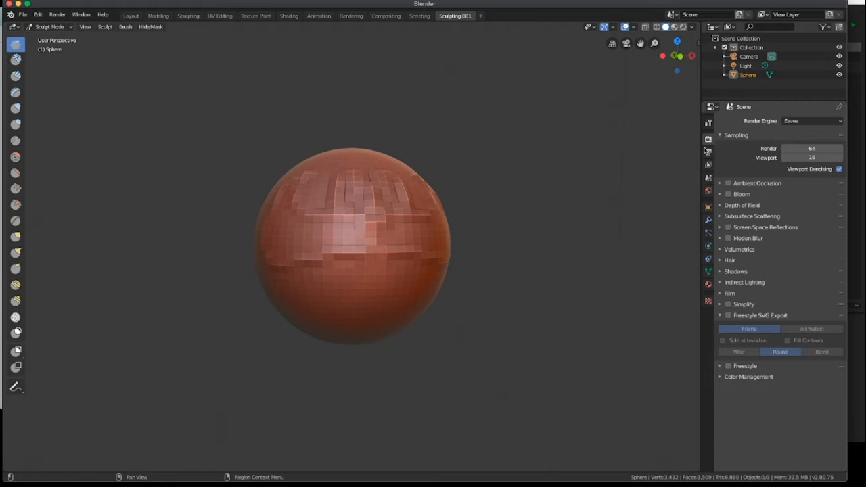
# Show the active Draw brush's tool settings.
pyautogui.click(708, 123)
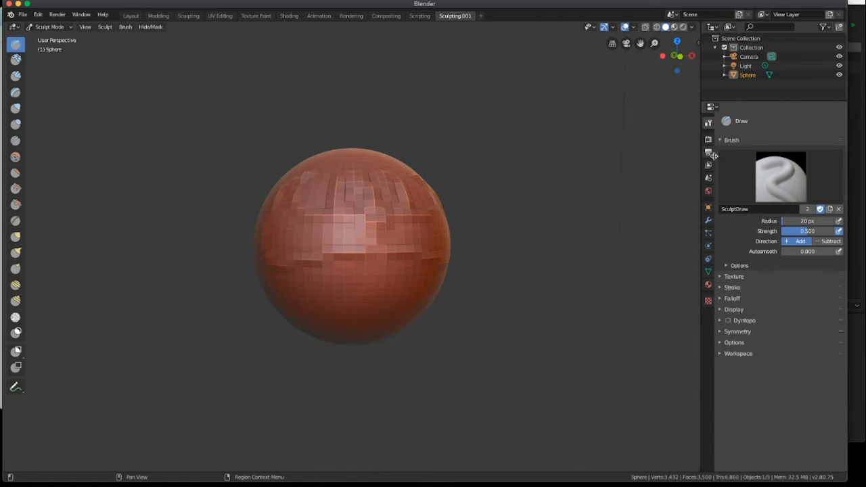
# Show the brush's Symmetry settings and undo the Draw strokes on the sphere.
pyautogui.click(722, 332)
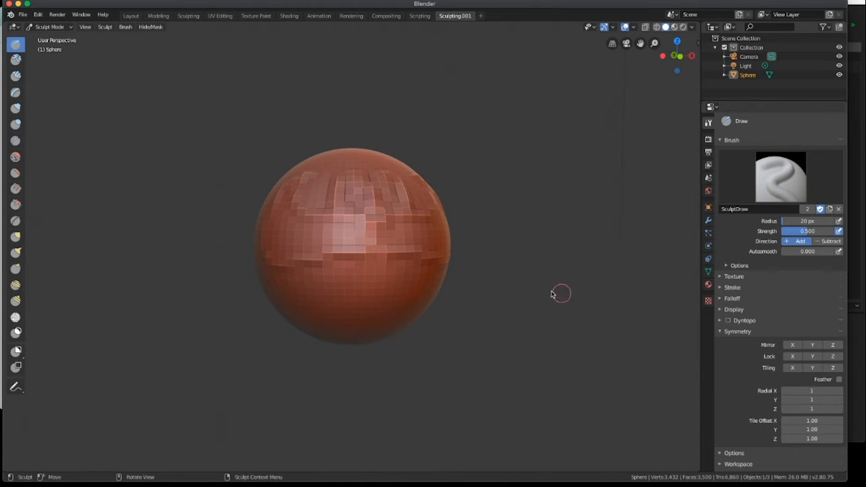
pyautogui.click(506, 286)
pyautogui.press('super+z')
pyautogui.press('super+z')
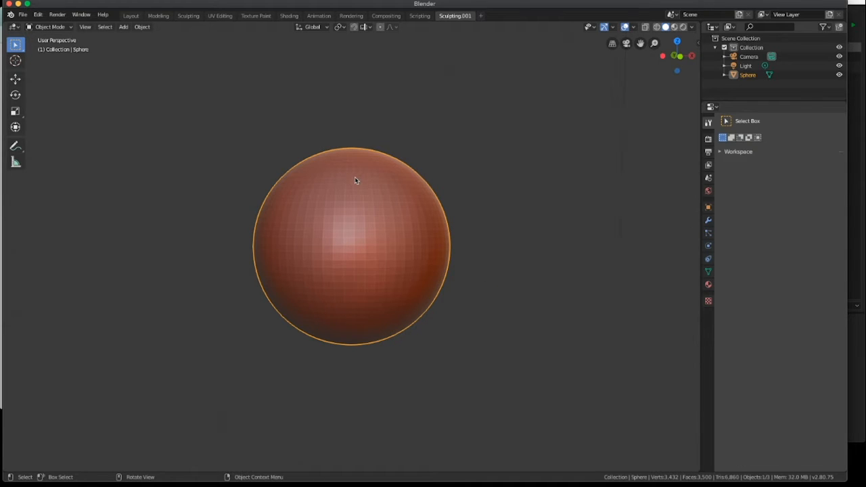
# Return the sphere to Sculpt Mode and brush Draw strokes across its upper front.
pyautogui.click(49, 27)
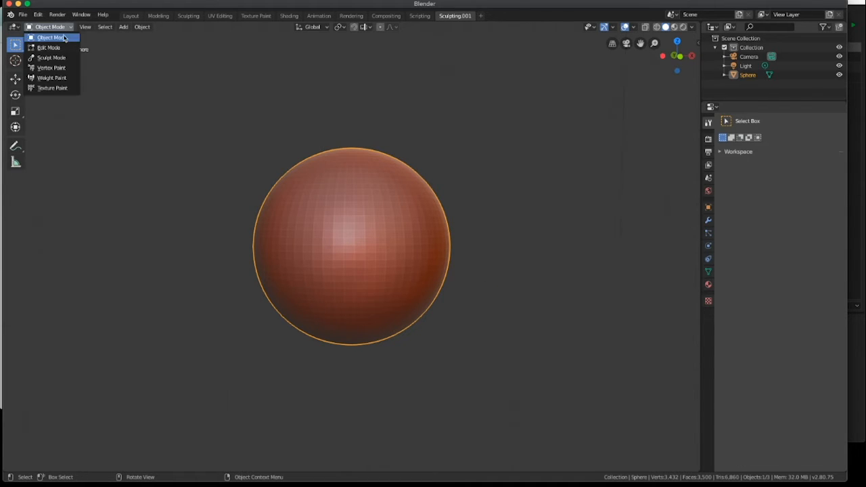
pyautogui.click(53, 57)
pyautogui.moveTo(344, 203)
pyautogui.mouseDown()
pyautogui.moveTo(383, 202)
pyautogui.moveTo(319, 200)
pyautogui.moveTo(365, 184)
pyautogui.moveTo(334, 193)
pyautogui.mouseUp()
pyautogui.click(791, 346)
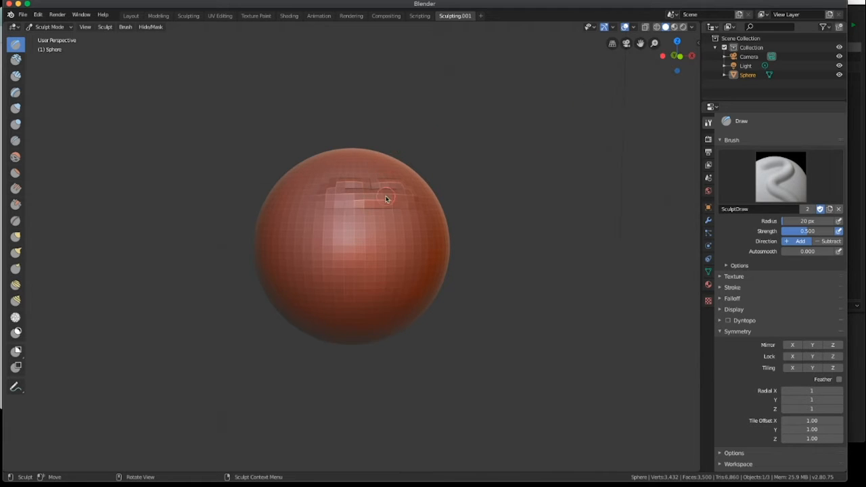
pyautogui.moveTo(386, 195)
pyautogui.mouseDown()
pyautogui.moveTo(368, 177)
pyautogui.moveTo(371, 223)
pyautogui.moveTo(411, 184)
pyautogui.moveTo(305, 205)
pyautogui.moveTo(348, 196)
pyautogui.moveTo(324, 189)
pyautogui.moveTo(418, 196)
pyautogui.moveTo(340, 205)
pyautogui.moveTo(467, 230)
pyautogui.mouseUp()
pyautogui.moveTo(520, 243)
pyautogui.mouseDown(button='middle')
pyautogui.moveTo(494, 257)
pyautogui.moveTo(423, 261)
pyautogui.moveTo(481, 261)
pyautogui.moveTo(499, 251)
pyautogui.mouseUp(button='middle')
pyautogui.moveTo(333, 201)
pyautogui.mouseDown()
pyautogui.moveTo(338, 190)
pyautogui.moveTo(305, 199)
pyautogui.moveTo(348, 211)
pyautogui.moveTo(396, 206)
pyautogui.moveTo(355, 175)
pyautogui.moveTo(331, 199)
pyautogui.moveTo(368, 213)
pyautogui.moveTo(315, 203)
pyautogui.moveTo(419, 215)
pyautogui.moveTo(336, 172)
pyautogui.moveTo(321, 212)
pyautogui.moveTo(378, 173)
pyautogui.moveTo(392, 204)
pyautogui.moveTo(306, 202)
pyautogui.moveTo(423, 180)
pyautogui.moveTo(380, 181)
pyautogui.moveTo(424, 214)
pyautogui.moveTo(351, 216)
pyautogui.moveTo(325, 189)
pyautogui.moveTo(345, 176)
pyautogui.moveTo(380, 206)
pyautogui.mouseUp()
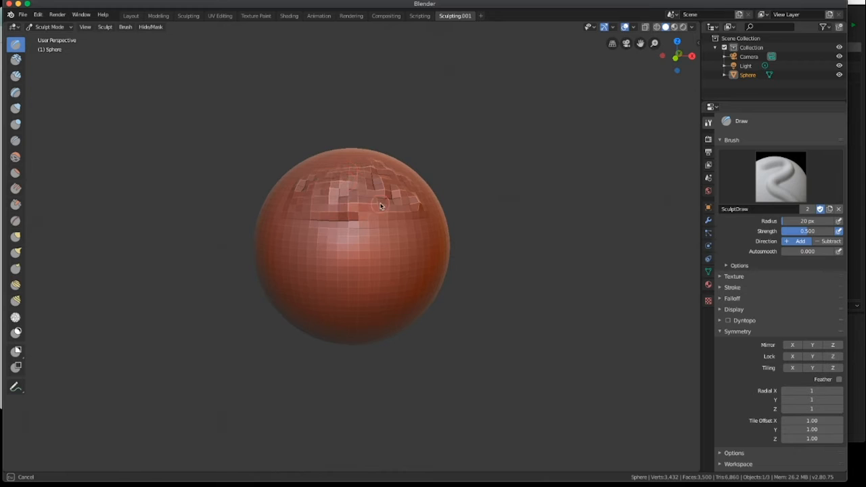
# Brush short Clay strokes over the middle of the sphere's front, below the Draw strokes.
pyautogui.click(16, 59)
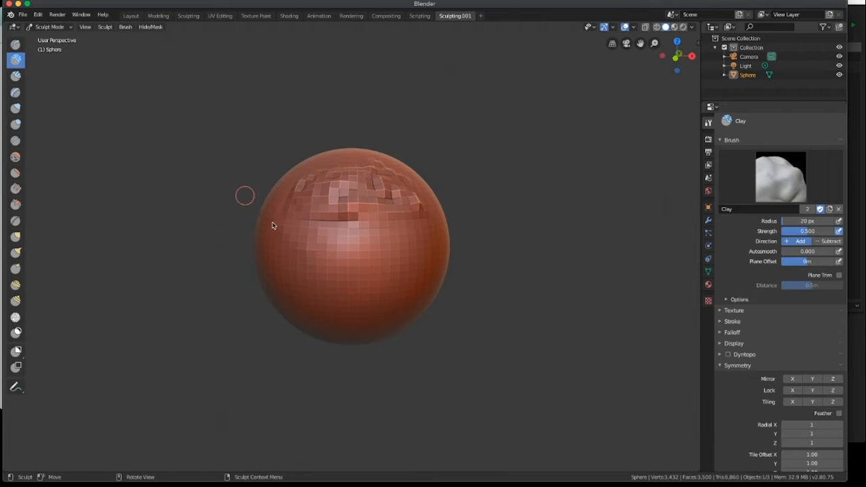
pyautogui.moveTo(273, 225)
pyautogui.mouseDown()
pyautogui.moveTo(372, 271)
pyautogui.moveTo(345, 279)
pyautogui.mouseUp()
pyautogui.moveTo(343, 245); pyautogui.dragTo(344, 248)
pyautogui.moveTo(344, 251); pyautogui.dragTo(335, 287)
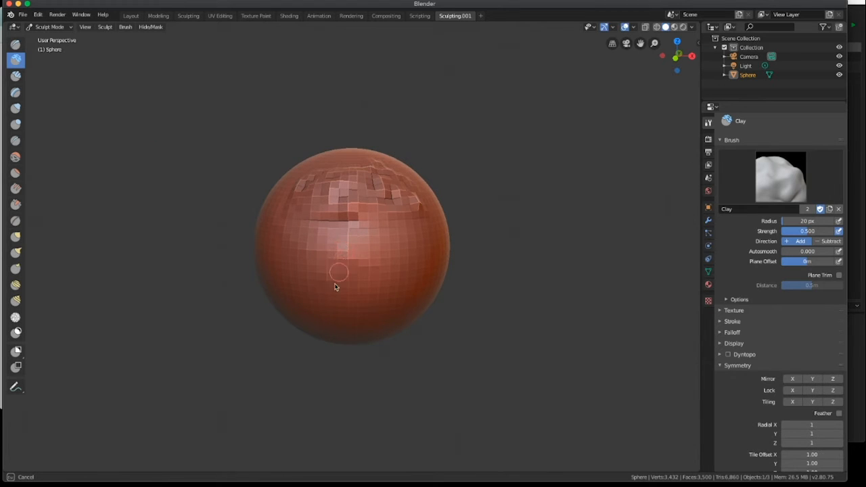
pyautogui.moveTo(345, 237); pyautogui.dragTo(345, 218)
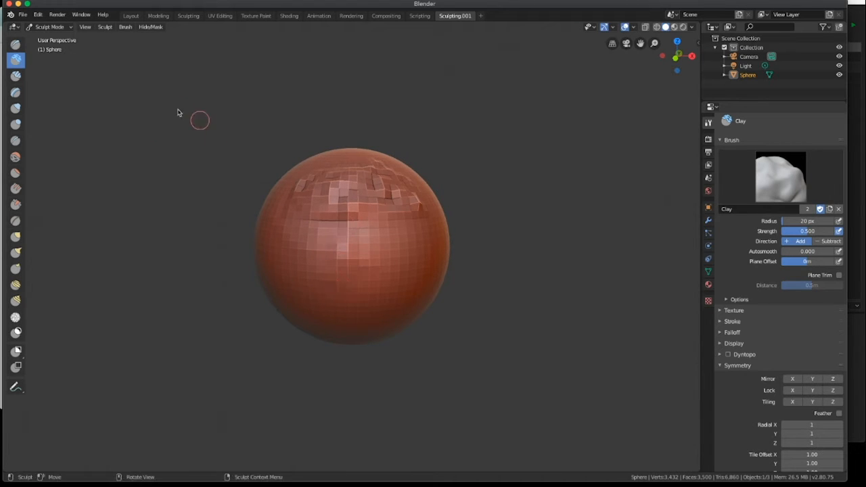
# Brush Clay Strips strokes over the lower right part of the sphere's front.
pyautogui.click(16, 76)
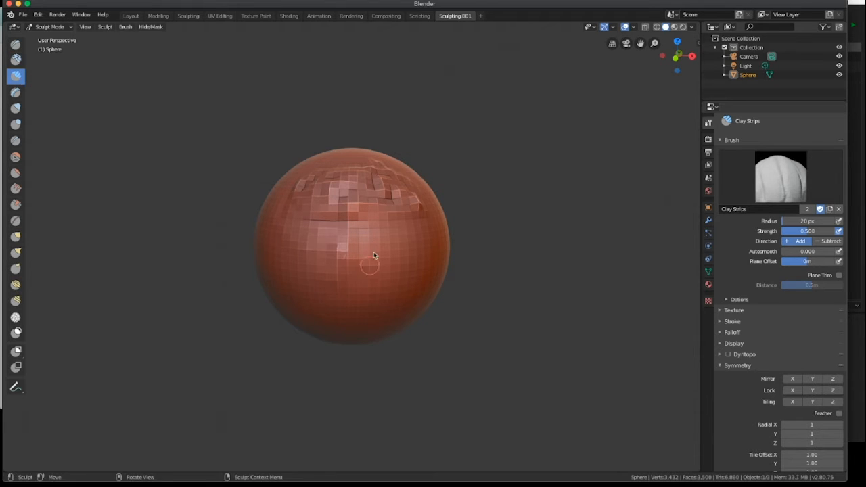
pyautogui.moveTo(371, 255)
pyautogui.mouseDown()
pyautogui.moveTo(418, 236)
pyautogui.moveTo(400, 241)
pyautogui.mouseUp()
pyautogui.moveTo(360, 291); pyautogui.dragTo(422, 239)
pyautogui.moveTo(390, 279); pyautogui.dragTo(404, 272)
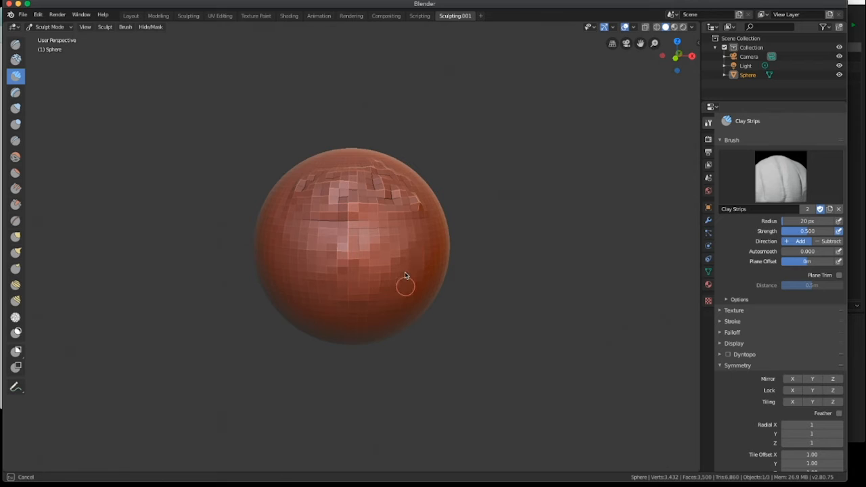
# Brush strokes with the Layer brush across the sphere's front around its middle.
pyautogui.click(16, 93)
pyautogui.moveTo(274, 206); pyautogui.dragTo(386, 280)
pyautogui.moveTo(430, 254)
pyautogui.mouseDown()
pyautogui.moveTo(439, 238)
pyautogui.moveTo(410, 277)
pyautogui.moveTo(274, 238)
pyautogui.moveTo(320, 230)
pyautogui.moveTo(269, 252)
pyautogui.moveTo(256, 245)
pyautogui.moveTo(295, 280)
pyautogui.moveTo(343, 266)
pyautogui.moveTo(455, 282)
pyautogui.moveTo(446, 244)
pyautogui.moveTo(462, 226)
pyautogui.moveTo(451, 270)
pyautogui.mouseUp()
# Swell the area above the jagged ridge on the sphere's front with the Inflate brush.
pyautogui.click(16, 108)
pyautogui.moveTo(400, 292)
pyautogui.mouseDown(button='middle')
pyautogui.moveTo(323, 286)
pyautogui.moveTo(323, 309)
pyautogui.moveTo(384, 288)
pyautogui.moveTo(303, 281)
pyautogui.mouseUp(button='middle')
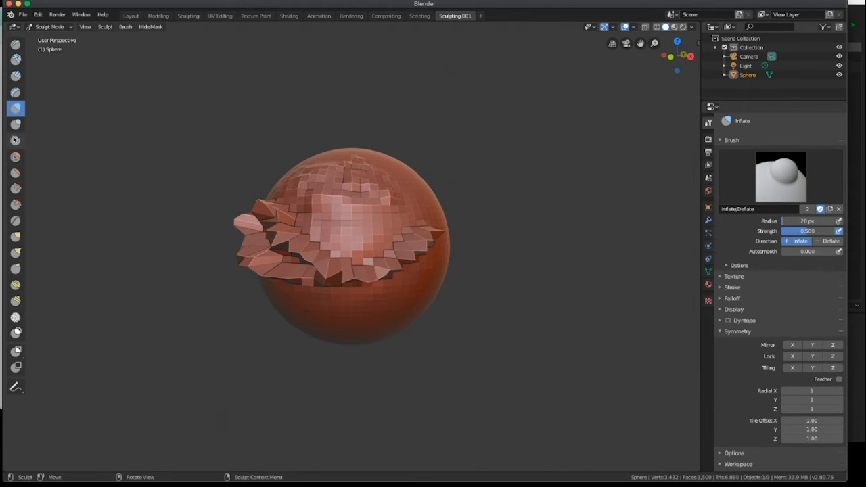
pyautogui.moveTo(383, 225); pyautogui.dragTo(376, 282)
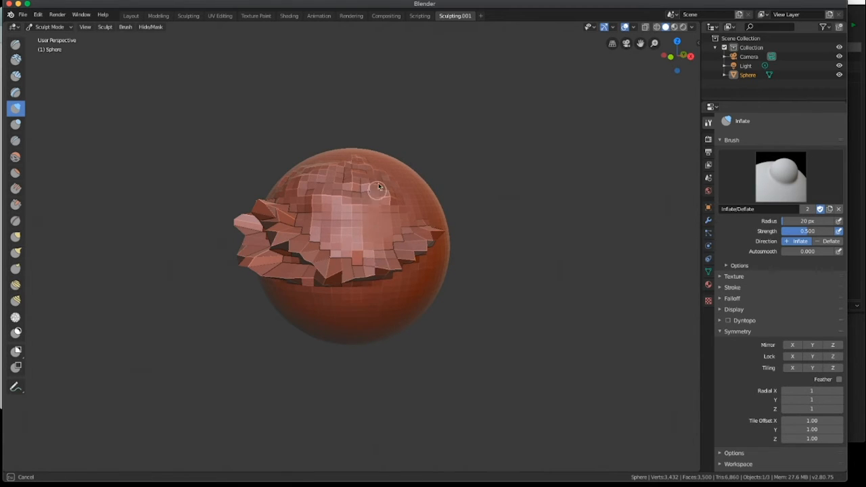
pyautogui.moveTo(356, 221)
pyautogui.mouseDown()
pyautogui.moveTo(373, 243)
pyautogui.moveTo(306, 240)
pyautogui.mouseUp()
pyautogui.moveTo(432, 228)
pyautogui.mouseDown(button='middle')
pyautogui.moveTo(389, 244)
pyautogui.moveTo(363, 241)
pyautogui.moveTo(440, 225)
pyautogui.mouseUp(button='middle')
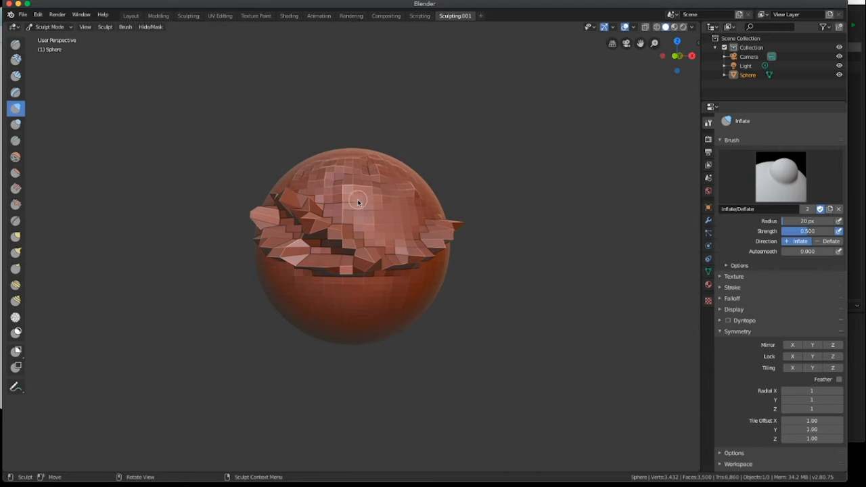
pyautogui.moveTo(359, 202); pyautogui.dragTo(354, 196)
pyautogui.scroll(2, 422, 272)
pyautogui.scroll(1, 407, 284)
pyautogui.moveTo(411, 287)
pyautogui.mouseDown(button='middle')
pyautogui.moveTo(417, 294)
pyautogui.moveTo(364, 302)
pyautogui.moveTo(351, 286)
pyautogui.mouseUp(button='middle')
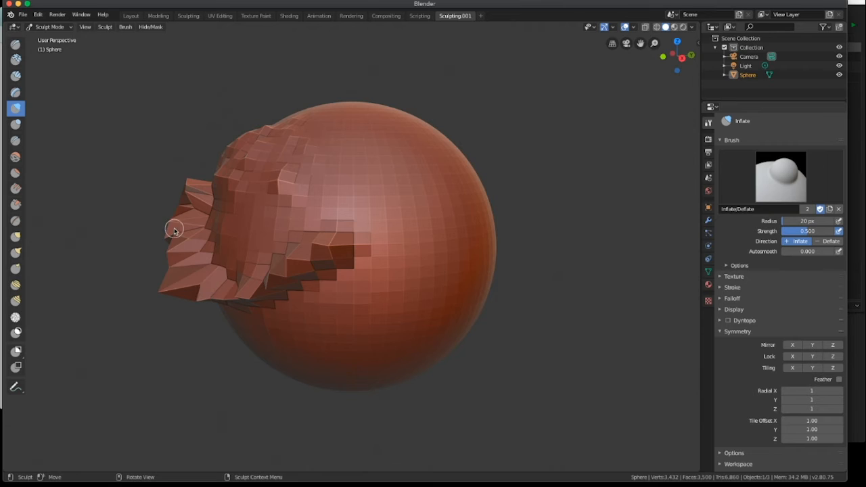
# Brush Blob strokes beside the jagged ridge and across the adjoining side of the sphere.
pyautogui.click(16, 124)
pyautogui.moveTo(283, 180); pyautogui.dragTo(284, 152)
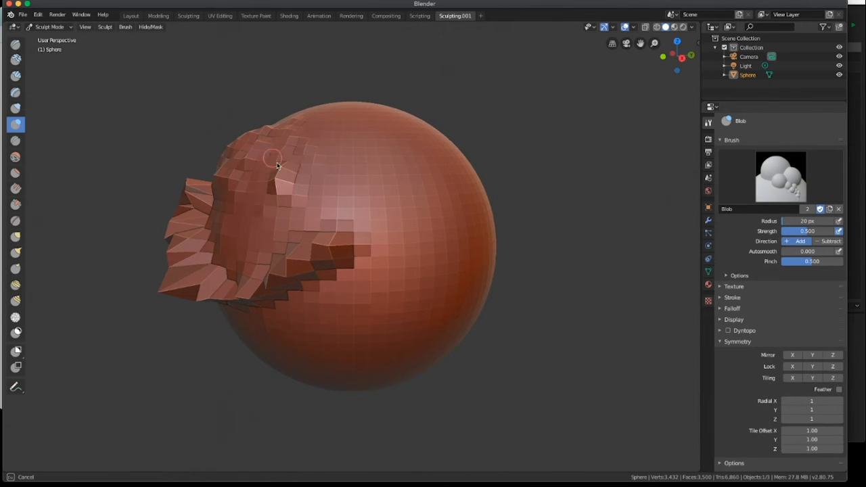
pyautogui.moveTo(299, 183); pyautogui.dragTo(290, 176)
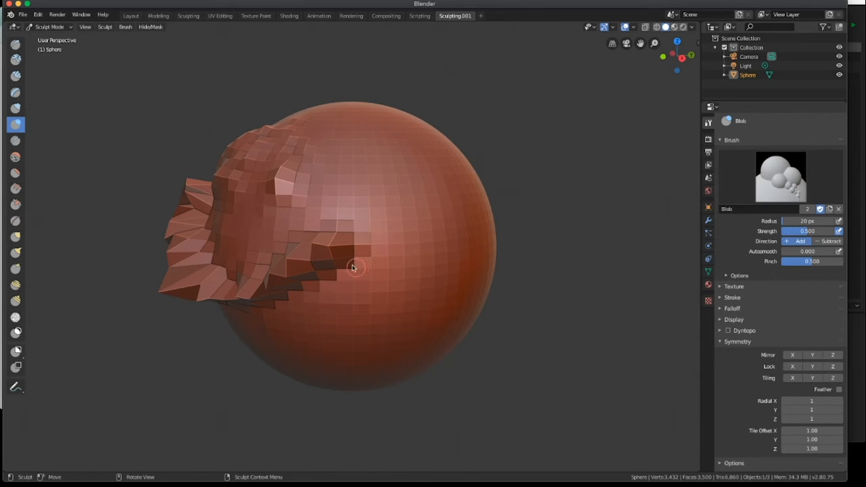
pyautogui.moveTo(326, 251)
pyautogui.mouseDown()
pyautogui.moveTo(309, 271)
pyautogui.moveTo(144, 283)
pyautogui.moveTo(219, 238)
pyautogui.moveTo(234, 212)
pyautogui.moveTo(351, 206)
pyautogui.mouseUp()
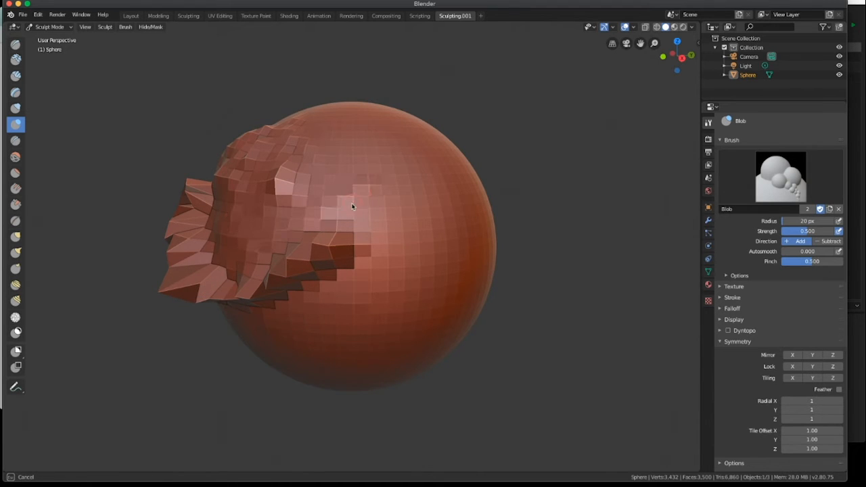
pyautogui.moveTo(432, 270); pyautogui.dragTo(442, 256)
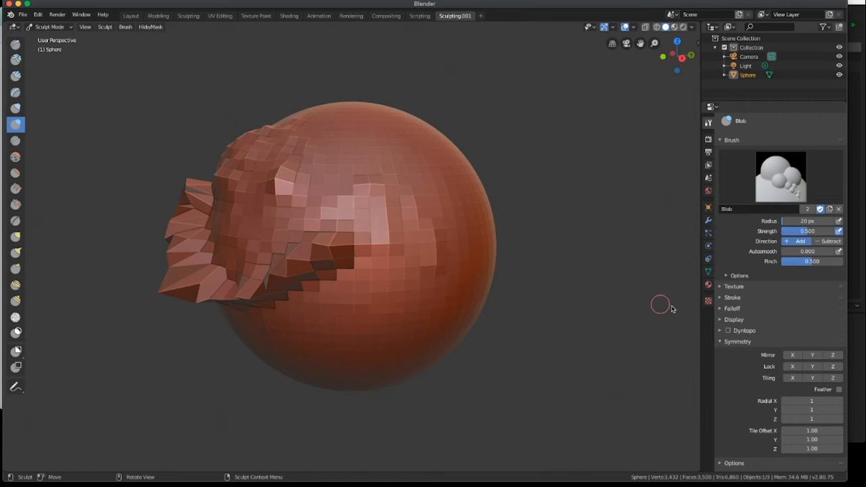
# Enable Dyntopo for the sphere and show its detail settings.
pyautogui.click(728, 331)
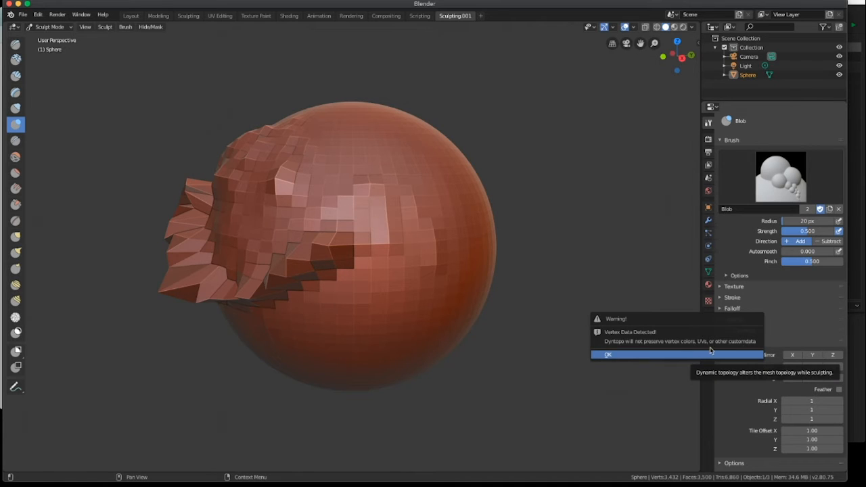
pyautogui.click(683, 356)
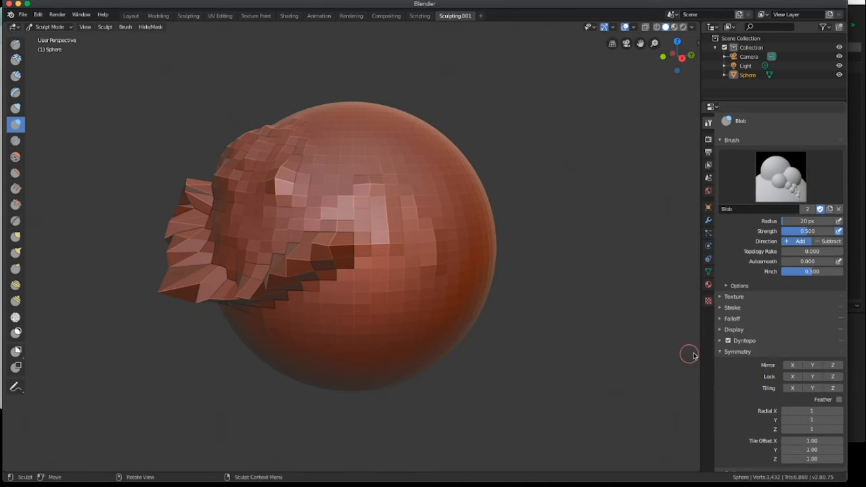
pyautogui.click(720, 341)
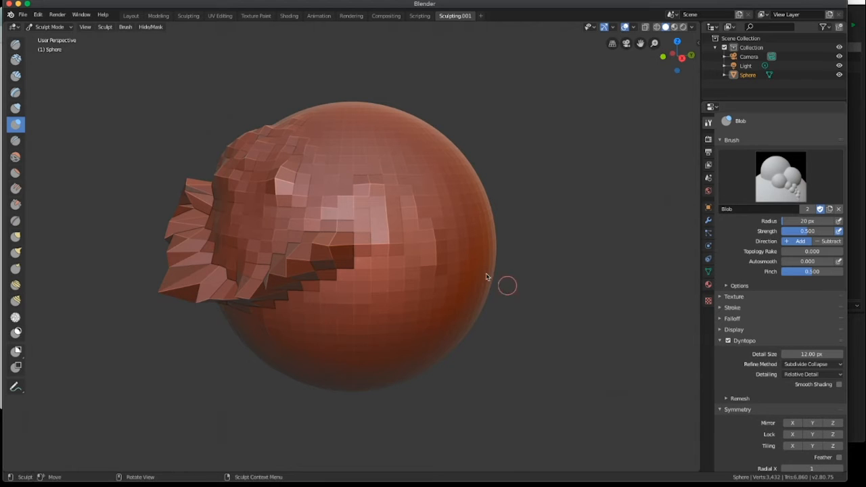
# Brush Blob strokes with Dyntopo over the end of the ridge and the sphere's front.
pyautogui.moveTo(409, 247)
pyautogui.mouseDown()
pyautogui.moveTo(325, 271)
pyautogui.moveTo(368, 267)
pyautogui.moveTo(345, 254)
pyautogui.moveTo(325, 267)
pyautogui.moveTo(346, 250)
pyautogui.moveTo(318, 273)
pyautogui.moveTo(325, 227)
pyautogui.moveTo(304, 253)
pyautogui.moveTo(341, 232)
pyautogui.moveTo(317, 260)
pyautogui.moveTo(300, 237)
pyautogui.moveTo(310, 221)
pyautogui.moveTo(321, 257)
pyautogui.moveTo(348, 264)
pyautogui.moveTo(352, 277)
pyautogui.moveTo(338, 255)
pyautogui.mouseUp()
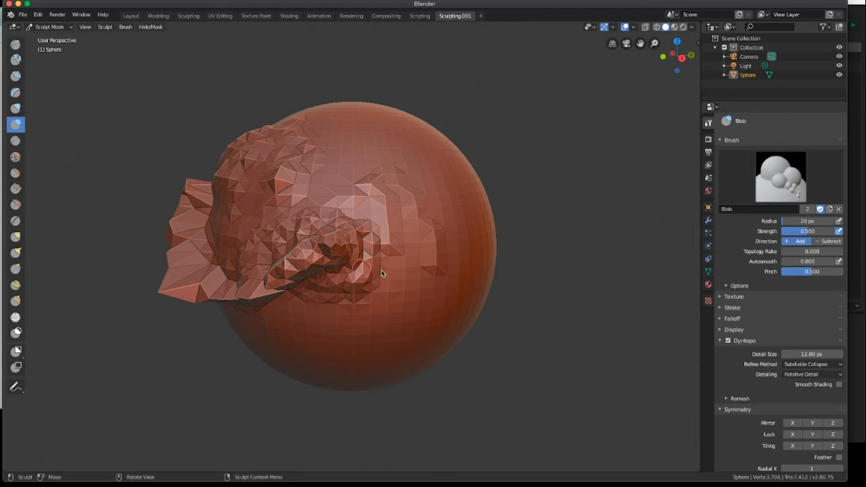
pyautogui.moveTo(338, 256)
pyautogui.mouseDown(button='middle')
pyautogui.moveTo(315, 269)
pyautogui.moveTo(274, 260)
pyautogui.mouseUp(button='middle')
pyautogui.moveTo(274, 260)
pyautogui.mouseDown()
pyautogui.moveTo(267, 237)
pyautogui.moveTo(338, 271)
pyautogui.moveTo(323, 252)
pyautogui.moveTo(274, 298)
pyautogui.moveTo(291, 270)
pyautogui.moveTo(311, 291)
pyautogui.moveTo(315, 260)
pyautogui.mouseUp()
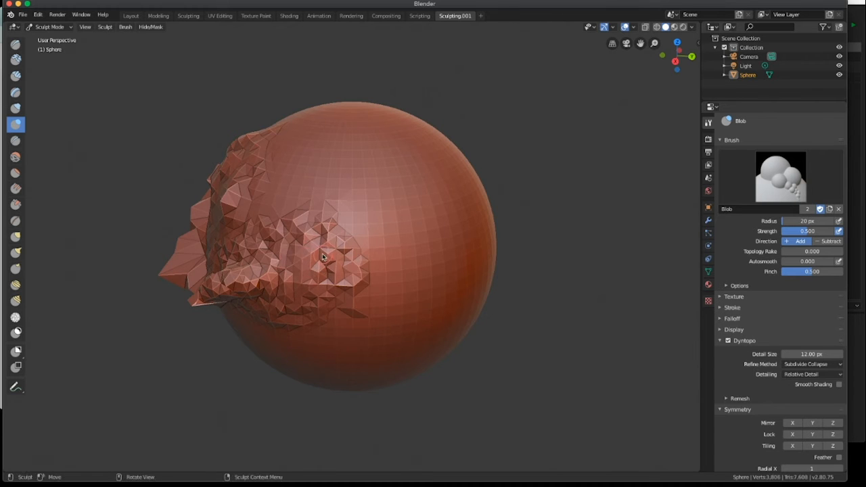
pyautogui.moveTo(316, 260); pyautogui.dragTo(397, 252, button='middle')
pyautogui.moveTo(365, 245); pyautogui.dragTo(357, 230)
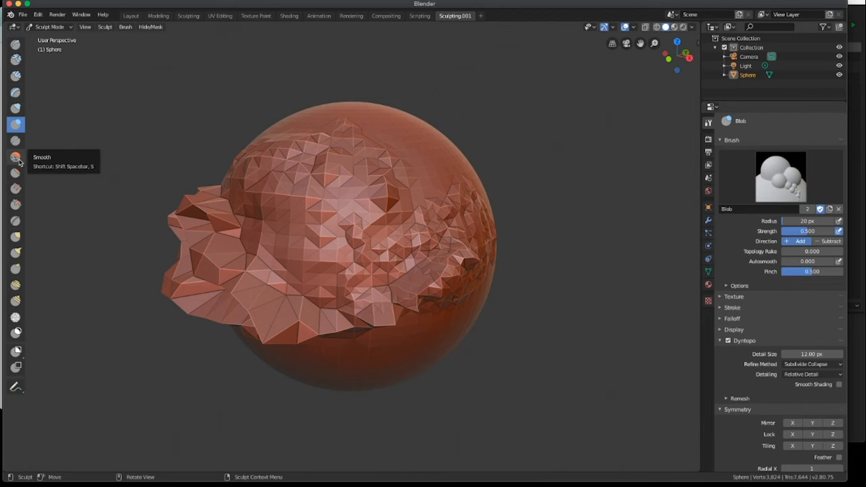
# Enlarge the Smooth brush to a 41 px radius and smooth the faceted front and ridge.
pyautogui.click(16, 157)
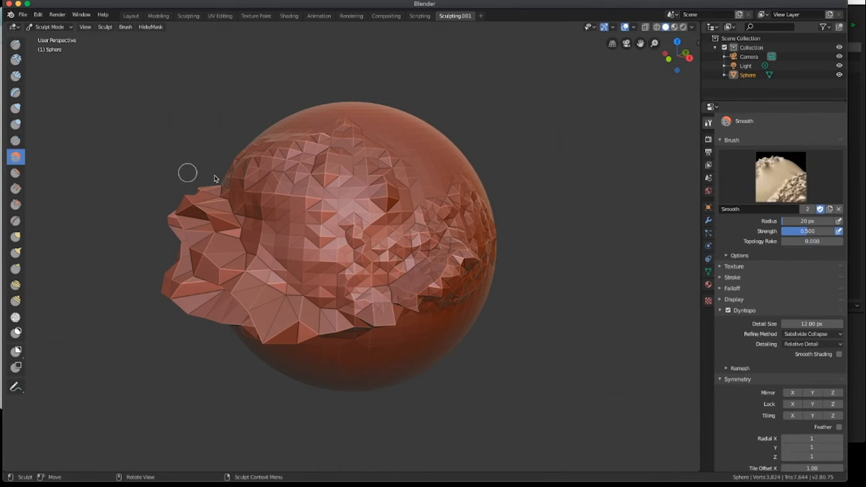
pyautogui.moveTo(297, 173)
pyautogui.mouseDown()
pyautogui.moveTo(311, 171)
pyautogui.moveTo(296, 194)
pyautogui.mouseUp()
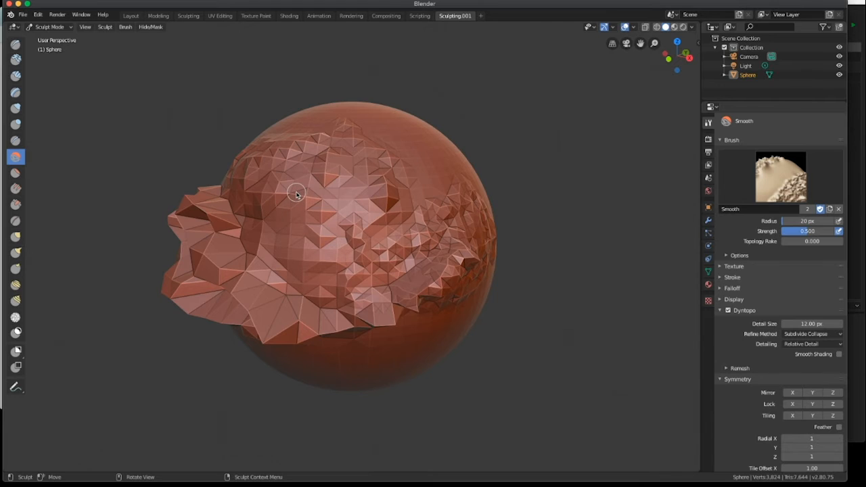
pyautogui.press(']')
pyautogui.press(']')
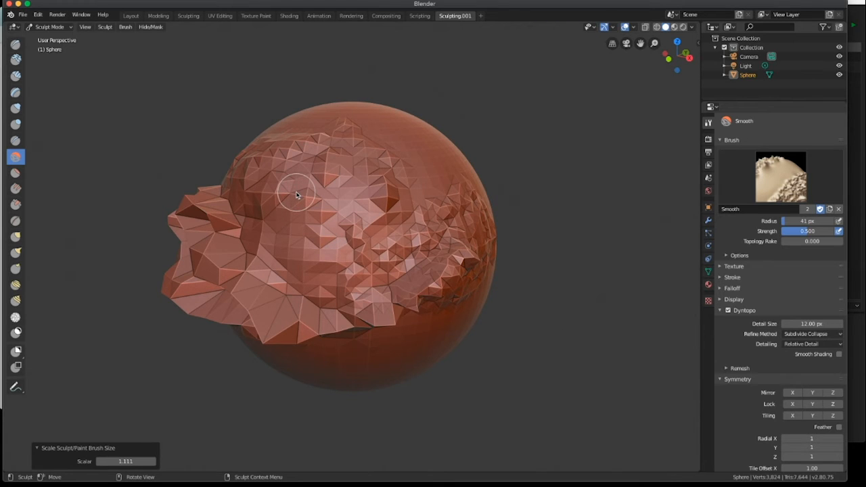
pyautogui.moveTo(296, 195)
pyautogui.mouseDown()
pyautogui.moveTo(329, 194)
pyautogui.moveTo(344, 170)
pyautogui.moveTo(382, 211)
pyautogui.moveTo(267, 211)
pyautogui.moveTo(396, 228)
pyautogui.moveTo(228, 261)
pyautogui.moveTo(236, 286)
pyautogui.moveTo(217, 224)
pyautogui.moveTo(228, 195)
pyautogui.moveTo(271, 158)
pyautogui.moveTo(213, 199)
pyautogui.moveTo(391, 247)
pyautogui.mouseUp()
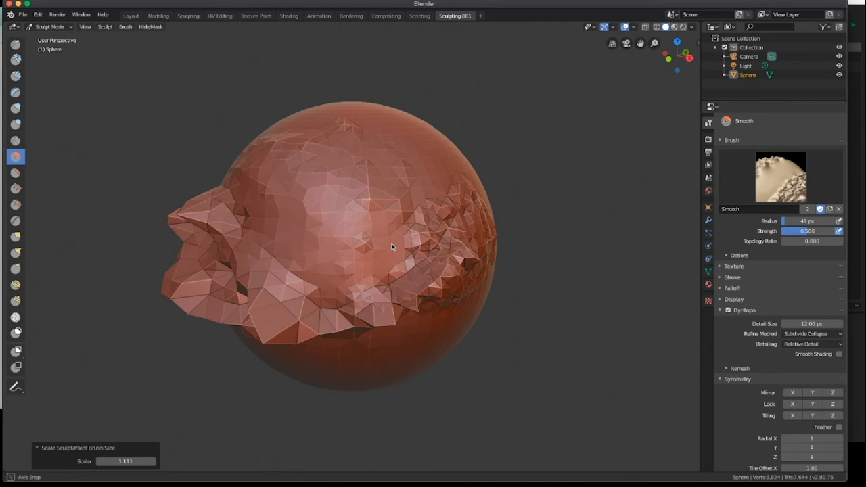
pyautogui.moveTo(391, 247)
pyautogui.mouseDown(button='middle')
pyautogui.moveTo(408, 193)
pyautogui.moveTo(412, 199)
pyautogui.mouseUp(button='middle')
pyautogui.moveTo(366, 223)
pyautogui.mouseDown()
pyautogui.moveTo(291, 209)
pyautogui.moveTo(273, 260)
pyautogui.mouseUp()
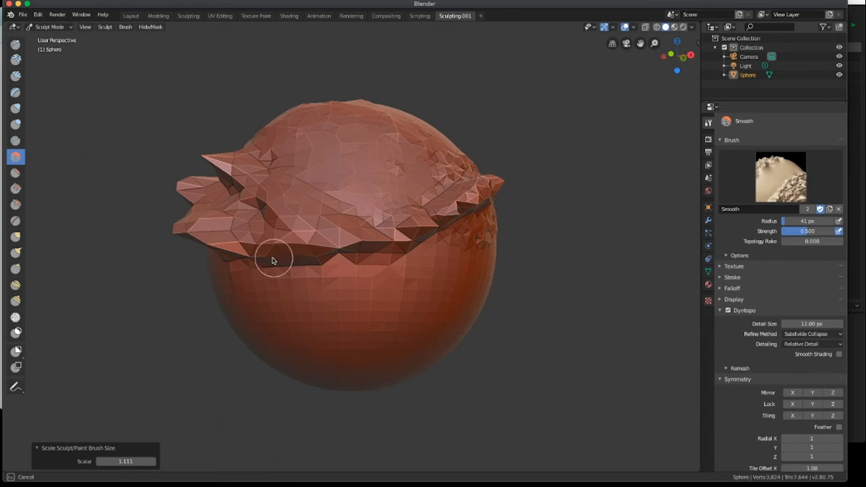
# Set the Dyntopo detail size to 13.80 px and smooth the rough patch on the sphere's side.
pyautogui.moveTo(408, 252)
pyautogui.mouseDown(button='middle')
pyautogui.moveTo(401, 266)
pyautogui.moveTo(351, 292)
pyautogui.mouseUp(button='middle')
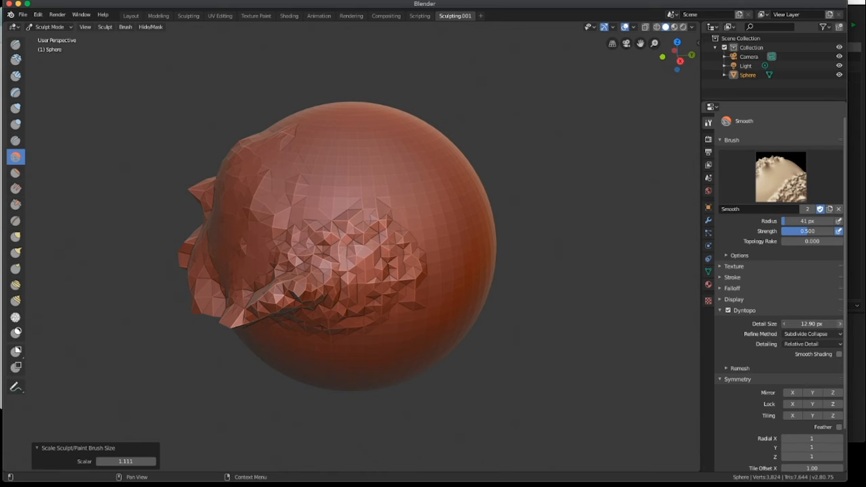
pyautogui.moveTo(812, 323); pyautogui.dragTo(819, 323)
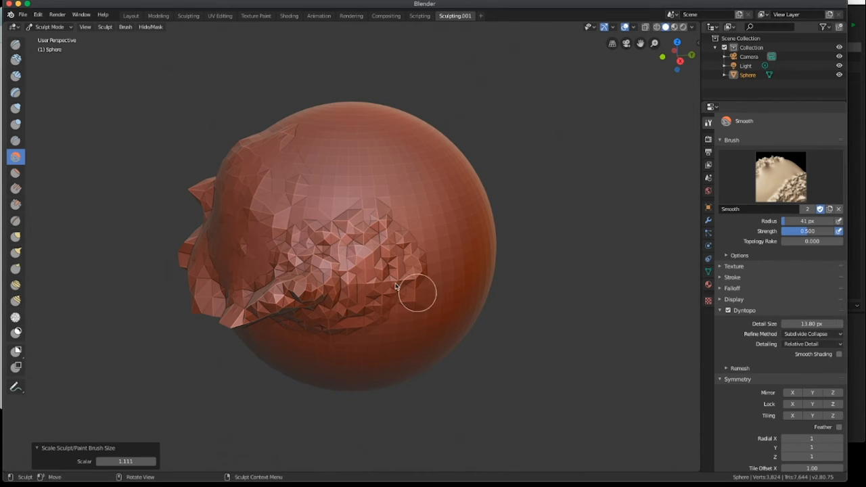
pyautogui.moveTo(416, 290)
pyautogui.mouseDown()
pyautogui.moveTo(379, 251)
pyautogui.moveTo(363, 309)
pyautogui.moveTo(330, 257)
pyautogui.moveTo(268, 299)
pyautogui.moveTo(232, 305)
pyautogui.moveTo(290, 241)
pyautogui.moveTo(426, 292)
pyautogui.mouseUp()
pyautogui.moveTo(433, 293)
pyautogui.mouseDown(button='middle')
pyautogui.moveTo(452, 263)
pyautogui.moveTo(474, 266)
pyautogui.moveTo(454, 295)
pyautogui.moveTo(396, 296)
pyautogui.mouseUp(button='middle')
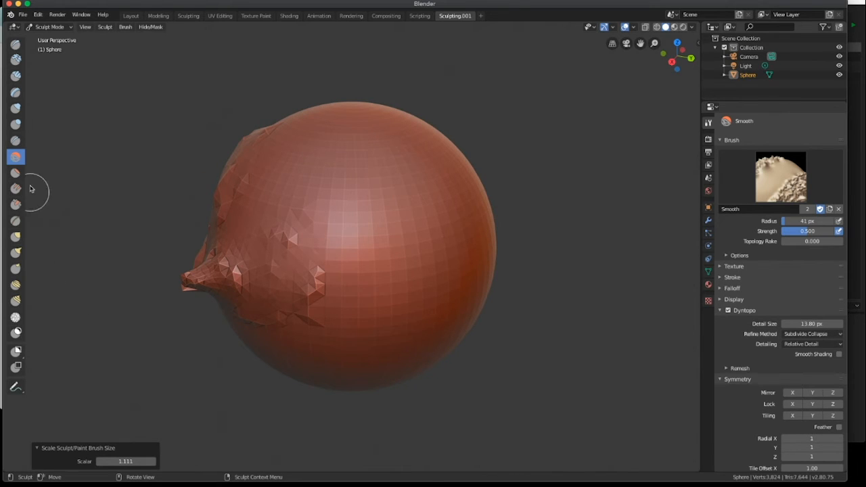
# Build up a raised patch on the sphere's side with the Inflate brush and soften it with Smooth.
pyautogui.click(15, 109)
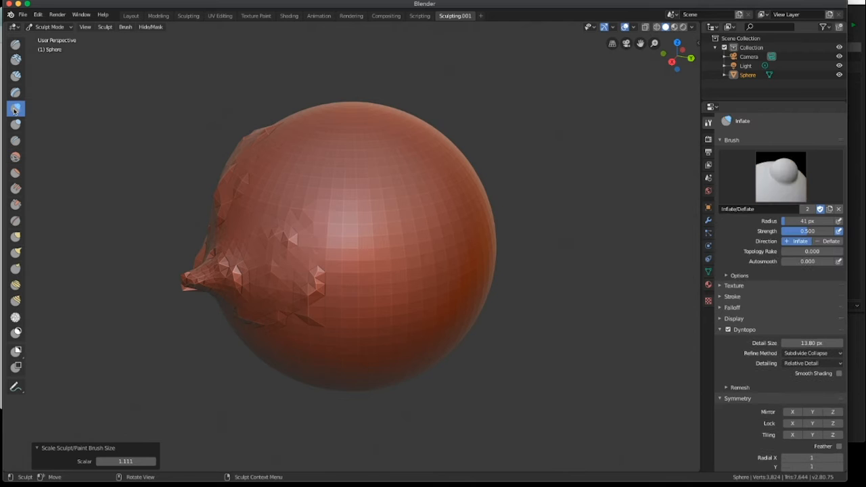
pyautogui.moveTo(300, 315)
pyautogui.mouseDown()
pyautogui.moveTo(314, 293)
pyautogui.moveTo(259, 272)
pyautogui.moveTo(278, 286)
pyautogui.moveTo(284, 253)
pyautogui.moveTo(257, 242)
pyautogui.moveTo(309, 276)
pyautogui.moveTo(367, 253)
pyautogui.moveTo(280, 266)
pyautogui.moveTo(294, 301)
pyautogui.moveTo(361, 269)
pyautogui.moveTo(353, 269)
pyautogui.mouseUp()
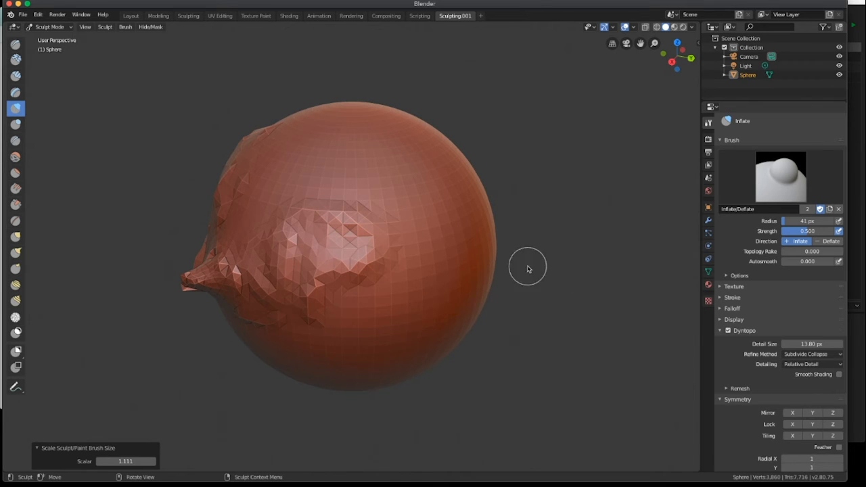
pyautogui.moveTo(327, 204)
pyautogui.mouseDown()
pyautogui.moveTo(388, 243)
pyautogui.moveTo(350, 282)
pyautogui.moveTo(294, 290)
pyautogui.moveTo(358, 270)
pyautogui.moveTo(361, 345)
pyautogui.moveTo(334, 234)
pyautogui.moveTo(354, 286)
pyautogui.moveTo(309, 247)
pyautogui.mouseUp()
pyautogui.click(15, 159)
pyautogui.moveTo(349, 272)
pyautogui.mouseDown()
pyautogui.moveTo(325, 255)
pyautogui.moveTo(303, 254)
pyautogui.moveTo(338, 252)
pyautogui.mouseUp()
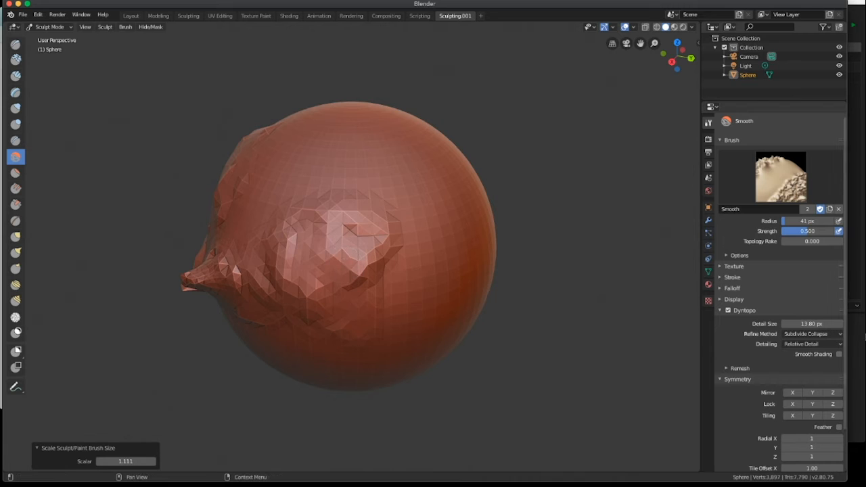
# Set the Dyntopo refine method to Collapse Edges and smooth the raised patch, the pointed bump and the front ridge.
pyautogui.click(841, 334)
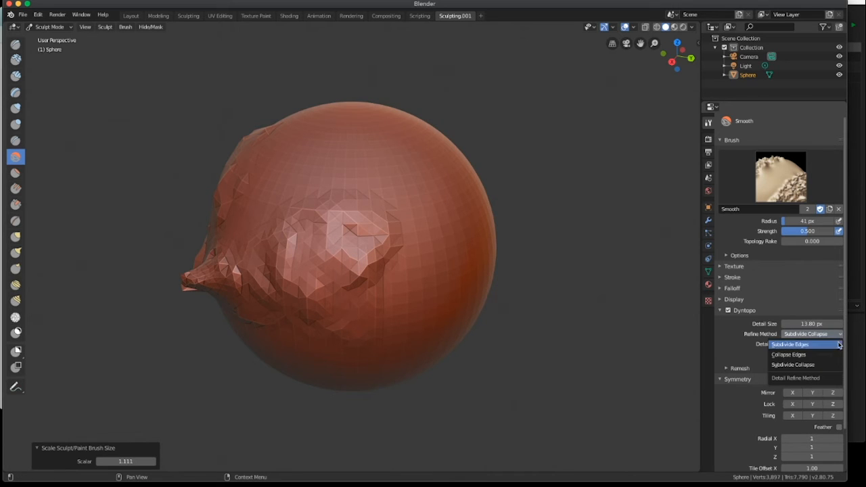
pyautogui.click(835, 355)
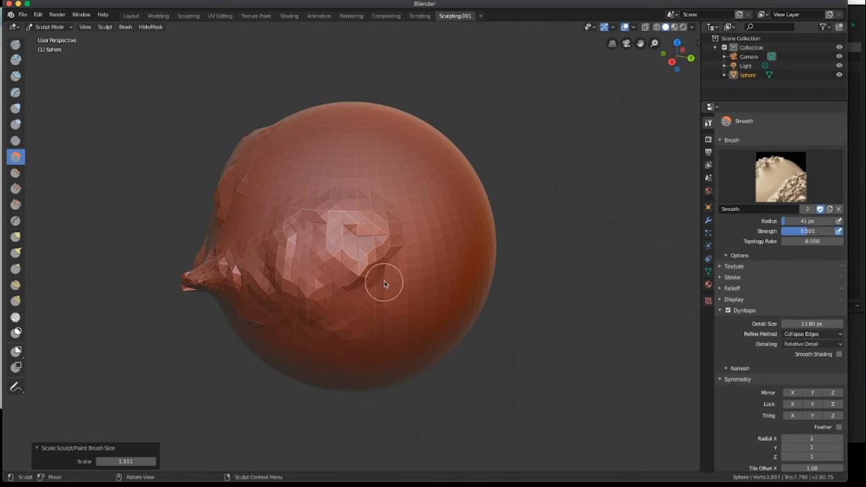
pyautogui.moveTo(386, 280)
pyautogui.mouseDown()
pyautogui.moveTo(352, 237)
pyautogui.moveTo(364, 275)
pyautogui.moveTo(352, 193)
pyautogui.moveTo(284, 232)
pyautogui.moveTo(360, 250)
pyautogui.moveTo(242, 286)
pyautogui.moveTo(251, 305)
pyautogui.moveTo(288, 305)
pyautogui.moveTo(207, 269)
pyautogui.mouseUp()
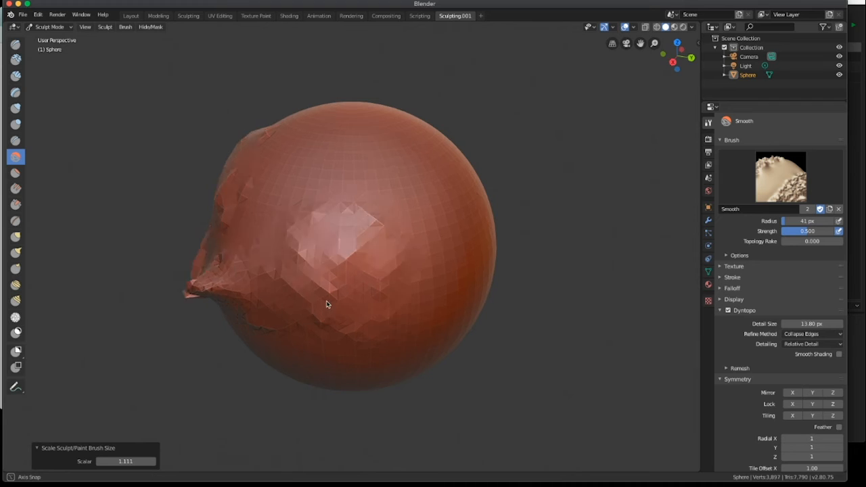
pyautogui.moveTo(329, 304)
pyautogui.mouseDown()
pyautogui.moveTo(378, 299)
pyautogui.moveTo(327, 322)
pyautogui.moveTo(244, 330)
pyautogui.moveTo(201, 199)
pyautogui.moveTo(185, 268)
pyautogui.moveTo(192, 280)
pyautogui.mouseUp()
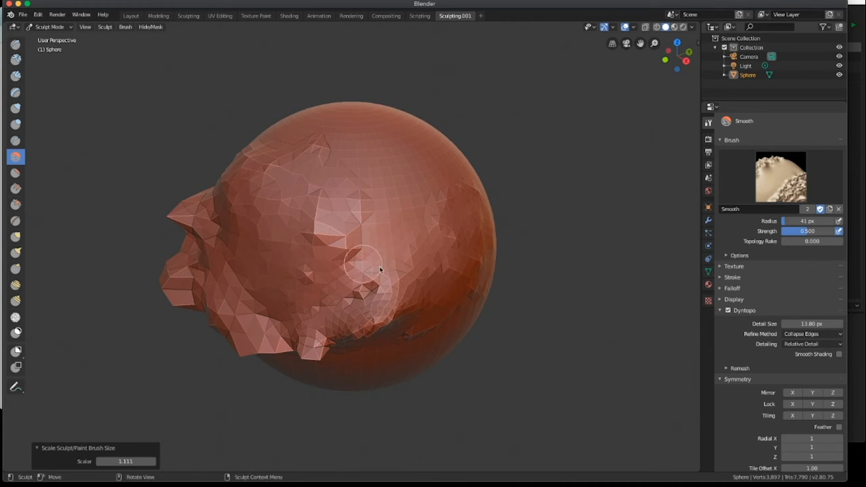
pyautogui.moveTo(400, 284); pyautogui.dragTo(410, 269, button='middle')
pyautogui.moveTo(249, 298)
pyautogui.mouseDown()
pyautogui.moveTo(272, 316)
pyautogui.moveTo(351, 305)
pyautogui.moveTo(431, 271)
pyautogui.moveTo(498, 291)
pyautogui.mouseUp()
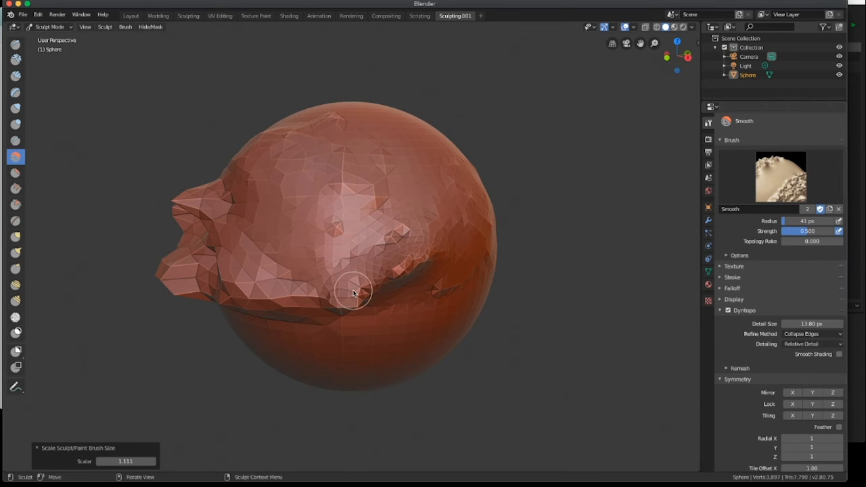
# Level the faceted upper front of the sphere with Flatten and Scrape brush strokes at a 41 px radius.
pyautogui.click(16, 173)
pyautogui.moveTo(209, 200)
pyautogui.mouseDown()
pyautogui.moveTo(262, 226)
pyautogui.moveTo(260, 184)
pyautogui.mouseUp()
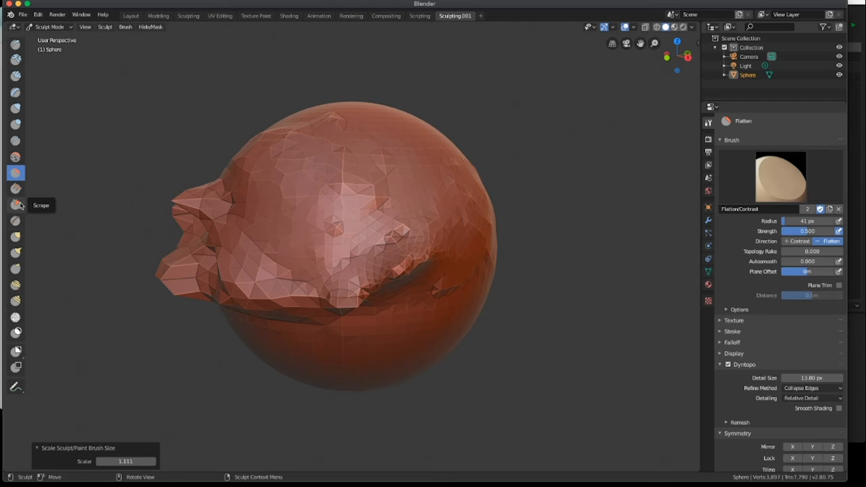
pyautogui.click(15, 204)
pyautogui.moveTo(269, 201)
pyautogui.mouseDown()
pyautogui.moveTo(321, 236)
pyautogui.moveTo(310, 200)
pyautogui.mouseUp()
pyautogui.moveTo(396, 189)
pyautogui.mouseDown()
pyautogui.moveTo(404, 185)
pyautogui.moveTo(425, 224)
pyautogui.moveTo(440, 162)
pyautogui.moveTo(469, 200)
pyautogui.moveTo(469, 171)
pyautogui.moveTo(456, 177)
pyautogui.mouseUp()
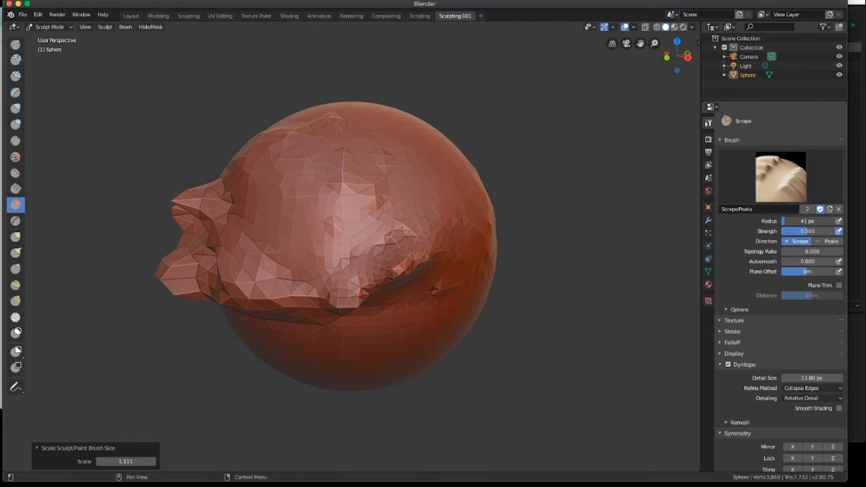
# Scrape a broad area of the front at 216 px radius and 0.748 strength, and pinch the ridge below it.
pyautogui.moveTo(805, 222); pyautogui.dragTo(804, 222)
pyautogui.moveTo(436, 136)
pyautogui.mouseDown()
pyautogui.moveTo(370, 241)
pyautogui.moveTo(404, 168)
pyautogui.moveTo(410, 192)
pyautogui.moveTo(397, 215)
pyautogui.moveTo(415, 207)
pyautogui.moveTo(69, 207)
pyautogui.mouseUp()
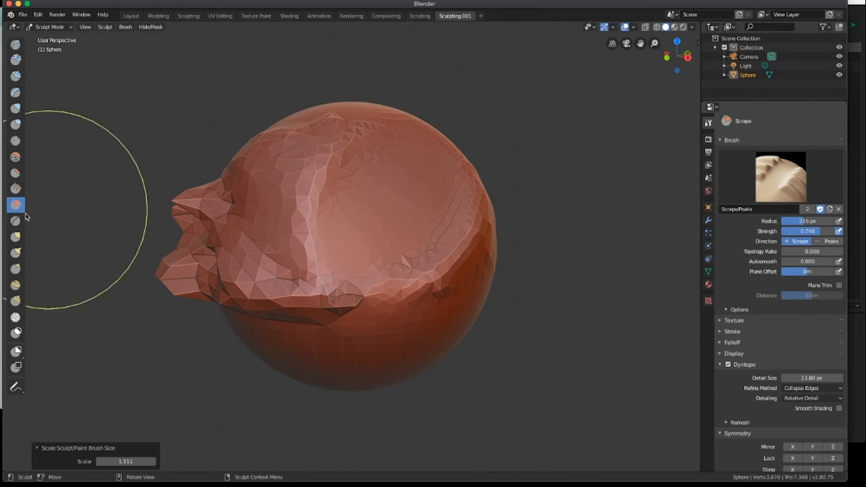
pyautogui.click(16, 221)
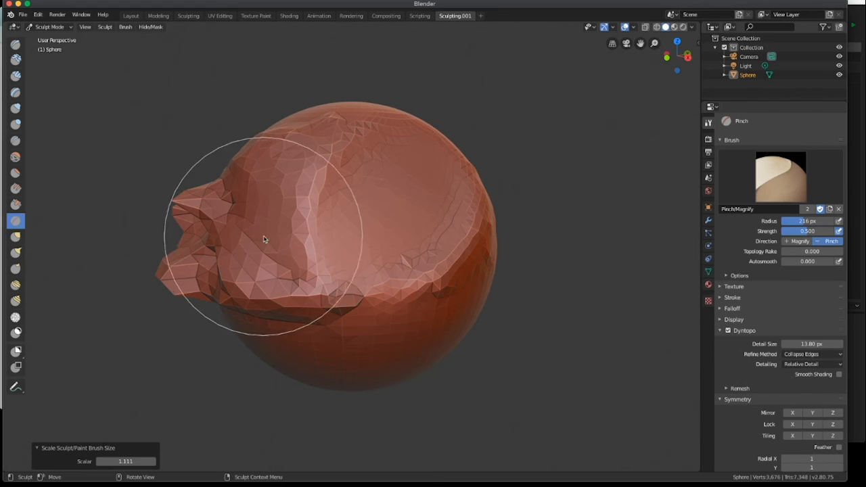
pyautogui.moveTo(270, 251)
pyautogui.mouseDown()
pyautogui.moveTo(300, 223)
pyautogui.moveTo(255, 247)
pyautogui.moveTo(463, 241)
pyautogui.moveTo(247, 249)
pyautogui.moveTo(358, 311)
pyautogui.moveTo(293, 275)
pyautogui.moveTo(219, 211)
pyautogui.moveTo(266, 239)
pyautogui.moveTo(253, 242)
pyautogui.moveTo(276, 245)
pyautogui.moveTo(406, 251)
pyautogui.moveTo(428, 239)
pyautogui.mouseUp()
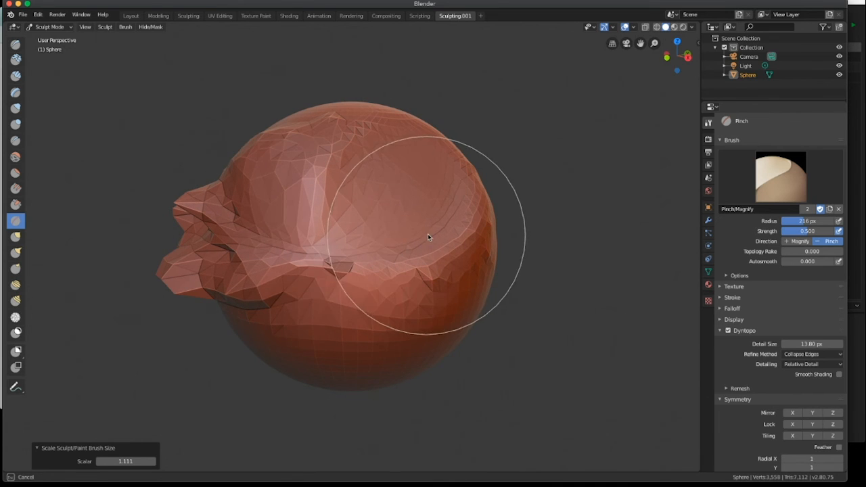
# Pull the protruding bumps and surrounding surface outward from several sides with the Grab brush.
pyautogui.click(15, 237)
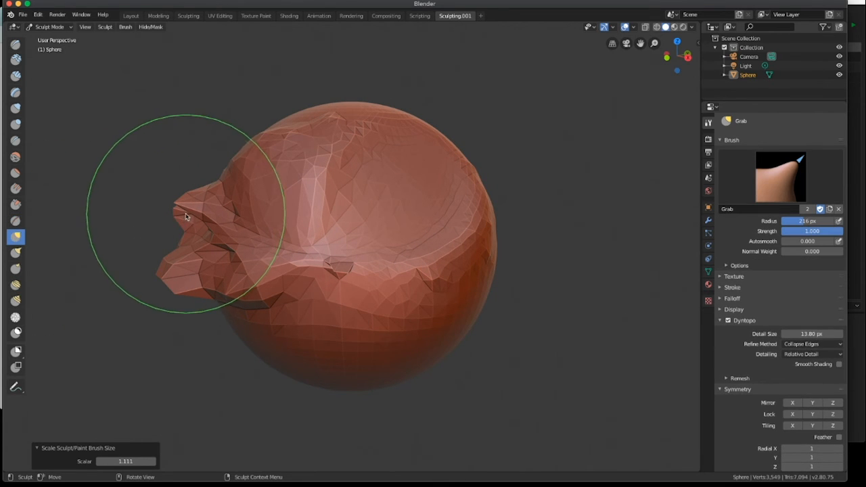
pyautogui.moveTo(192, 213); pyautogui.dragTo(143, 170)
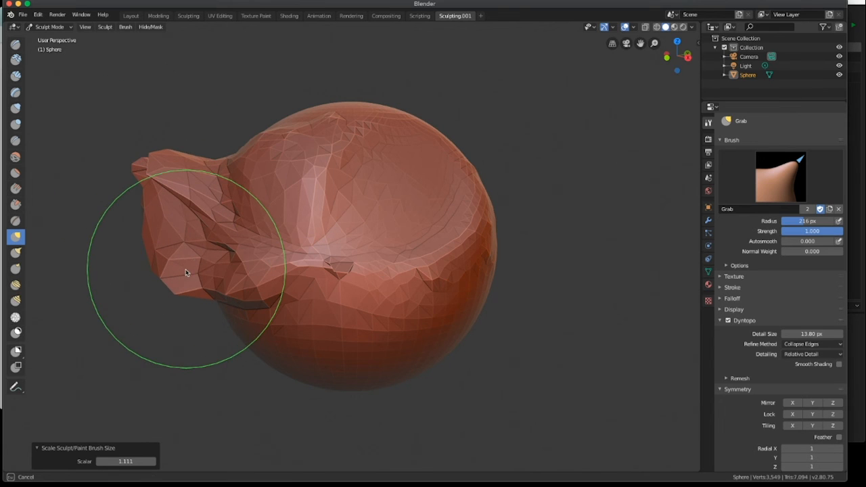
pyautogui.moveTo(186, 271); pyautogui.dragTo(157, 299)
pyautogui.moveTo(237, 235); pyautogui.dragTo(268, 264)
pyautogui.moveTo(269, 264)
pyautogui.mouseDown(button='middle')
pyautogui.moveTo(309, 257)
pyautogui.moveTo(375, 313)
pyautogui.mouseUp(button='middle')
pyautogui.moveTo(375, 313)
pyautogui.mouseDown()
pyautogui.moveTo(317, 297)
pyautogui.moveTo(433, 281)
pyautogui.mouseUp()
pyautogui.moveTo(433, 281)
pyautogui.mouseDown(button='middle')
pyautogui.moveTo(499, 296)
pyautogui.moveTo(389, 261)
pyautogui.moveTo(360, 234)
pyautogui.mouseUp(button='middle')
pyautogui.moveTo(361, 238)
pyautogui.mouseDown()
pyautogui.moveTo(245, 129)
pyautogui.moveTo(261, 136)
pyautogui.mouseUp()
pyautogui.moveTo(350, 155)
pyautogui.mouseDown(button='middle')
pyautogui.moveTo(425, 187)
pyautogui.moveTo(496, 174)
pyautogui.moveTo(364, 183)
pyautogui.mouseUp(button='middle')
pyautogui.moveTo(364, 183)
pyautogui.mouseDown()
pyautogui.moveTo(315, 187)
pyautogui.moveTo(274, 145)
pyautogui.mouseUp()
pyautogui.moveTo(250, 226); pyautogui.dragTo(224, 216)
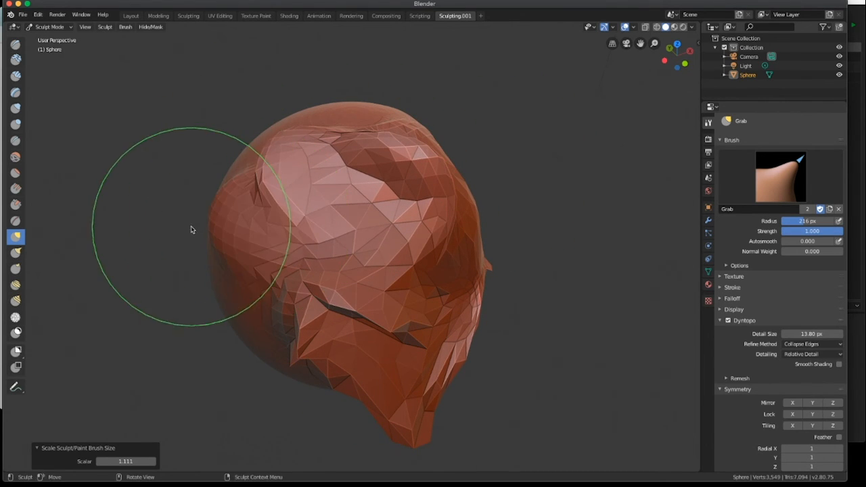
# Draw the protruding tips out into one long spike with the Snake Hook brush.
pyautogui.moveTo(190, 228); pyautogui.dragTo(264, 241, button='middle')
pyautogui.click(16, 251)
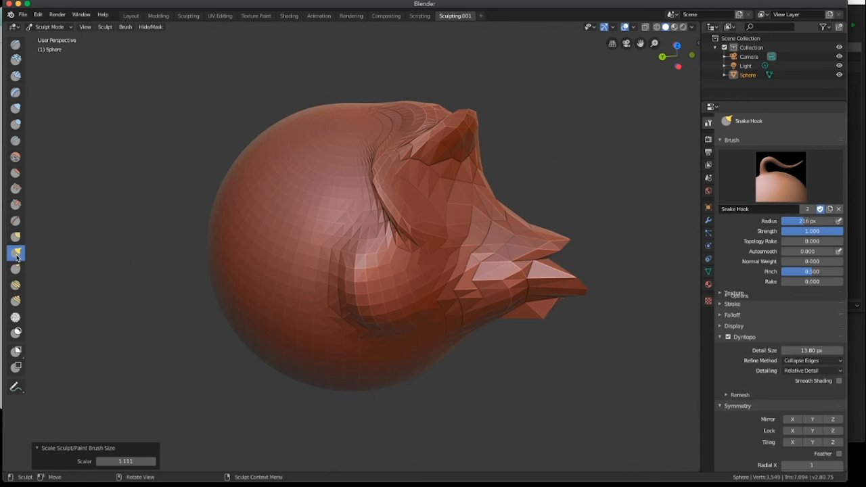
pyautogui.moveTo(409, 283)
pyautogui.mouseDown()
pyautogui.moveTo(392, 290)
pyautogui.moveTo(454, 300)
pyautogui.moveTo(585, 292)
pyautogui.moveTo(556, 294)
pyautogui.mouseUp()
pyautogui.moveTo(556, 294)
pyautogui.mouseDown(button='middle')
pyautogui.moveTo(526, 299)
pyautogui.moveTo(551, 319)
pyautogui.moveTo(508, 256)
pyautogui.moveTo(459, 222)
pyautogui.mouseUp(button='middle')
pyautogui.moveTo(460, 223)
pyautogui.mouseDown()
pyautogui.moveTo(453, 184)
pyautogui.moveTo(474, 212)
pyautogui.moveTo(626, 261)
pyautogui.moveTo(611, 272)
pyautogui.mouseUp()
pyautogui.moveTo(611, 272)
pyautogui.mouseDown(button='middle')
pyautogui.moveTo(560, 304)
pyautogui.moveTo(543, 280)
pyautogui.mouseUp(button='middle')
pyautogui.moveTo(492, 224); pyautogui.dragTo(563, 251)
pyautogui.moveTo(562, 251); pyautogui.dragTo(554, 282, button='middle')
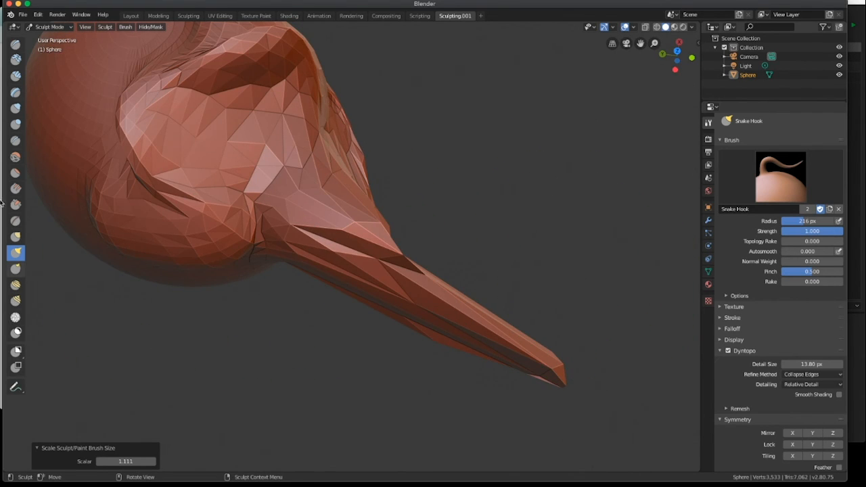
# Smooth the long spike with the Smooth brush, setting the Dyntopo detail size to 14.50 px.
pyautogui.click(15, 157)
pyautogui.moveTo(417, 305)
pyautogui.mouseDown()
pyautogui.moveTo(454, 321)
pyautogui.moveTo(381, 290)
pyautogui.moveTo(491, 382)
pyautogui.mouseUp()
pyautogui.moveTo(492, 382)
pyautogui.mouseDown(button='middle')
pyautogui.moveTo(494, 323)
pyautogui.moveTo(494, 339)
pyautogui.mouseUp(button='middle')
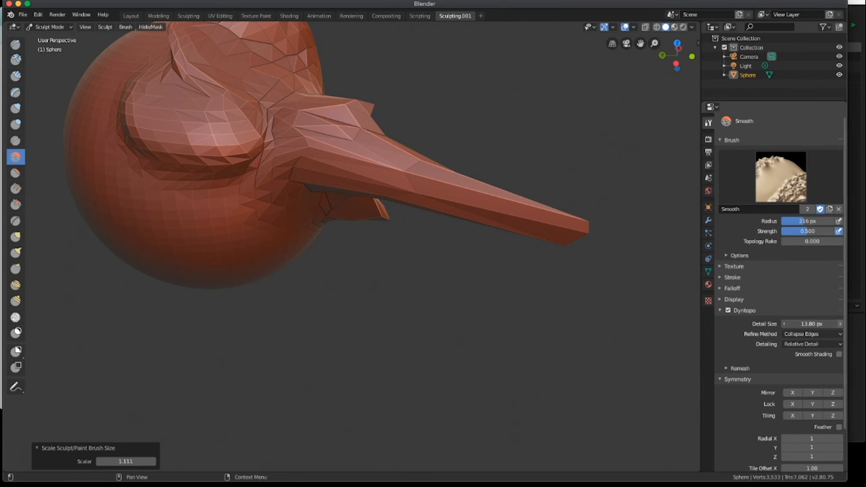
pyautogui.moveTo(812, 324); pyautogui.dragTo(814, 324)
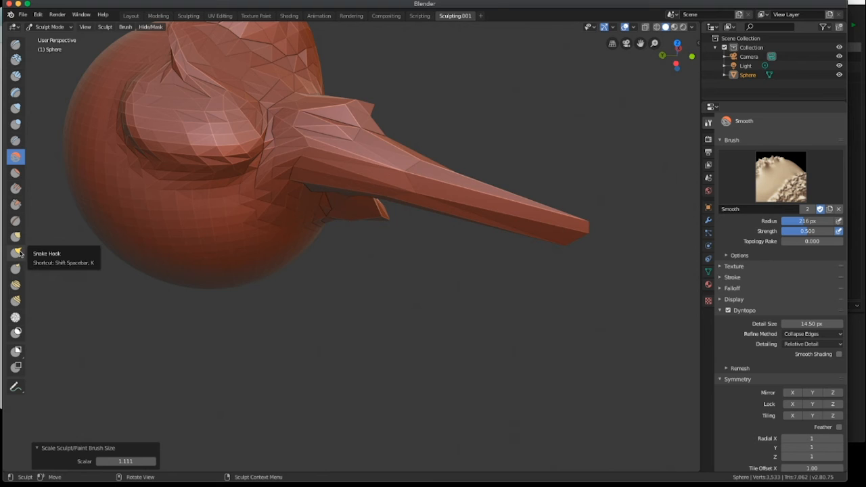
pyautogui.moveTo(463, 257)
pyautogui.mouseDown()
pyautogui.moveTo(560, 242)
pyautogui.moveTo(518, 212)
pyautogui.mouseUp()
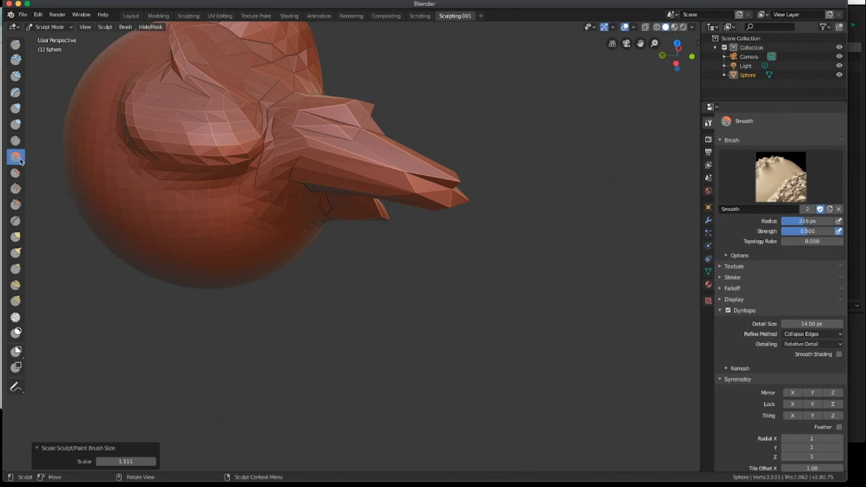
# Lengthen the smoothed spike and pull a second long spike out of the rounded bulge with Snake Hook.
pyautogui.click(16, 251)
pyautogui.moveTo(400, 183); pyautogui.dragTo(498, 194)
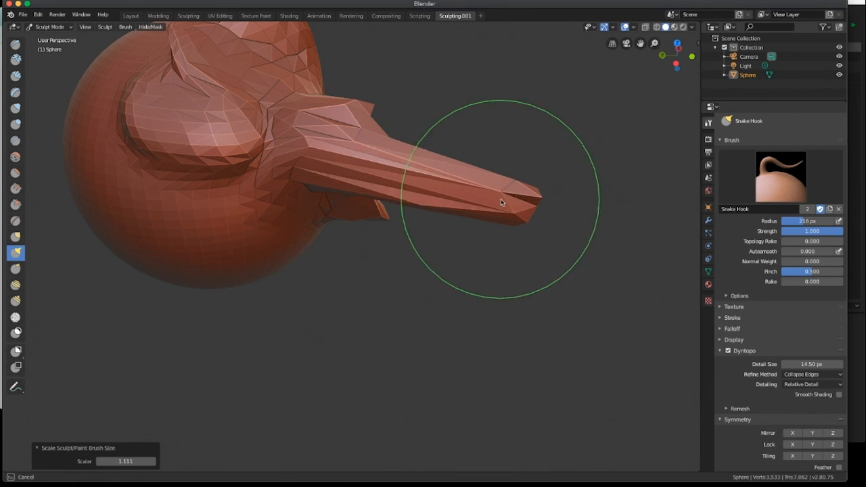
pyautogui.moveTo(212, 155)
pyautogui.mouseDown()
pyautogui.moveTo(242, 226)
pyautogui.moveTo(372, 319)
pyautogui.moveTo(538, 409)
pyautogui.moveTo(655, 378)
pyautogui.mouseUp()
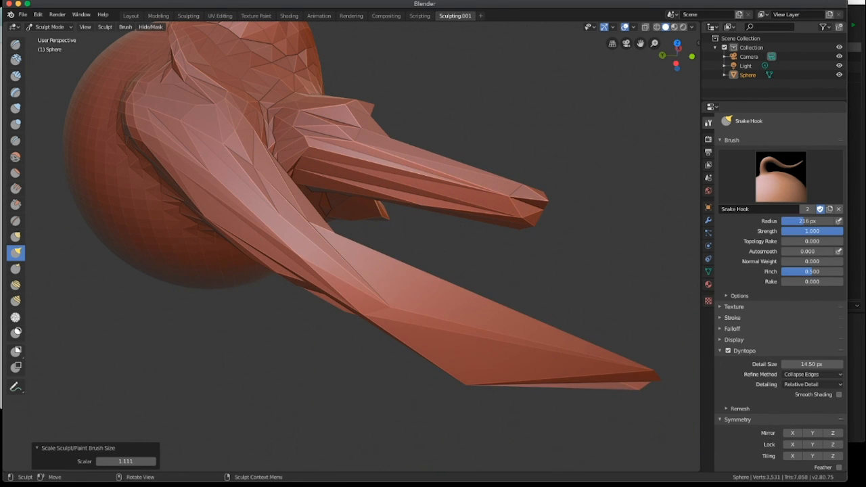
# Push the surface around the base of the second spike and the sphere's side with the Thumb brush.
pyautogui.click(16, 269)
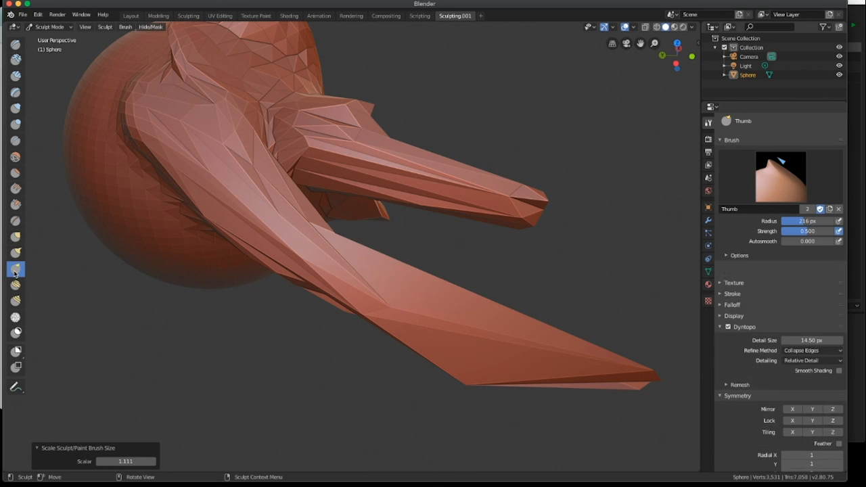
pyautogui.moveTo(154, 258); pyautogui.dragTo(50, 239)
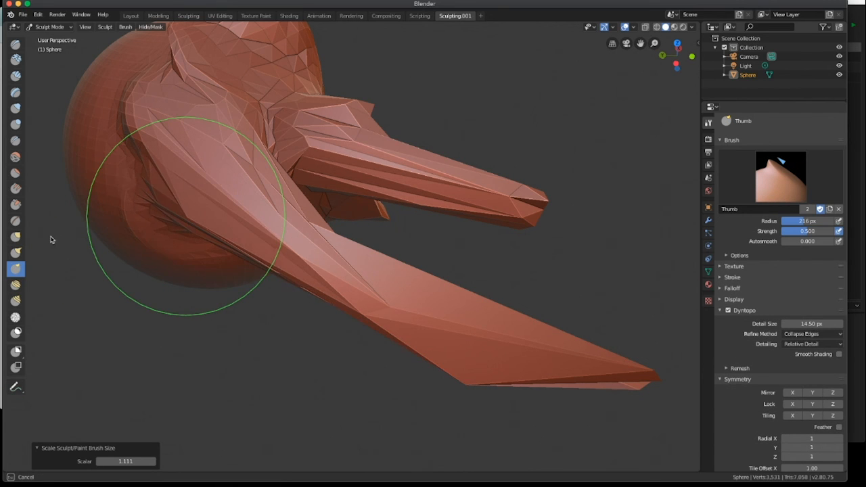
pyautogui.moveTo(132, 173)
pyautogui.mouseDown()
pyautogui.moveTo(104, 153)
pyautogui.moveTo(127, 175)
pyautogui.mouseUp()
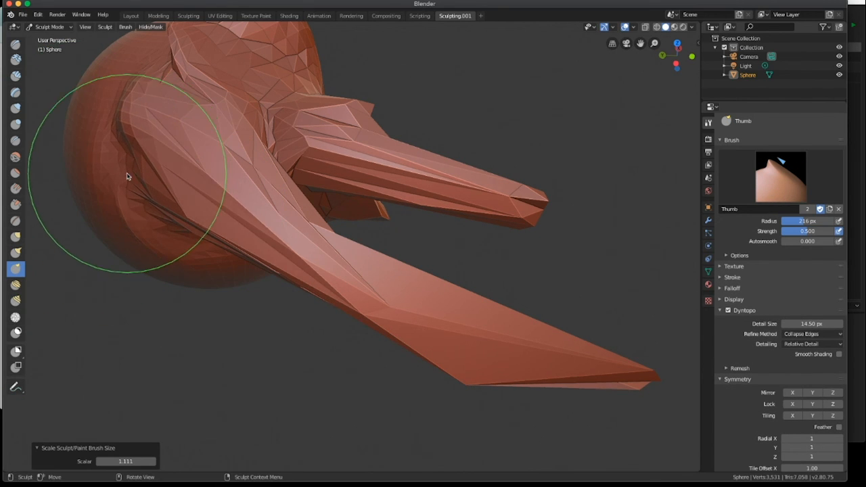
pyautogui.scroll(3, 170, 184)
pyautogui.scroll(-8, 171, 181)
pyautogui.moveTo(172, 181); pyautogui.dragTo(220, 227, button='middle')
pyautogui.moveTo(221, 229); pyautogui.dragTo(203, 229)
pyautogui.moveTo(148, 192)
pyautogui.mouseDown()
pyautogui.moveTo(164, 145)
pyautogui.moveTo(63, 303)
pyautogui.mouseUp()
# Shift the surface of the rounded body with the Nudge brush and twist the area near the spikes with Rotate.
pyautogui.click(17, 288)
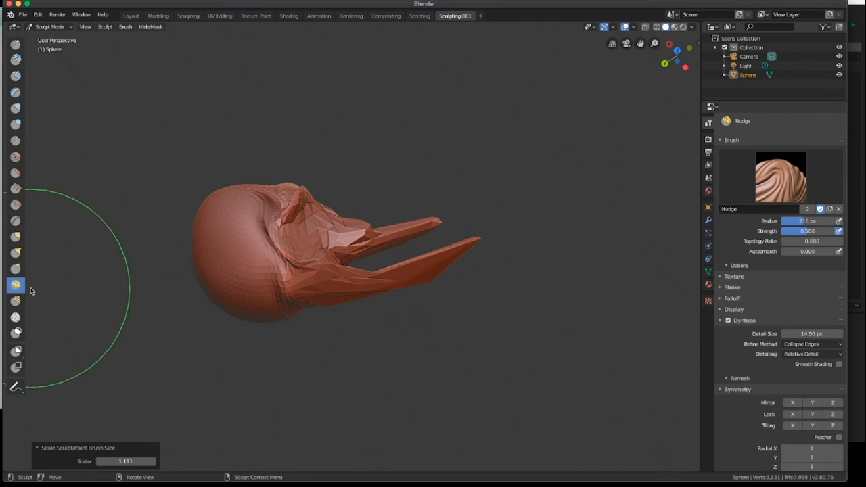
pyautogui.moveTo(55, 288)
pyautogui.mouseDown()
pyautogui.moveTo(261, 248)
pyautogui.moveTo(252, 272)
pyautogui.moveTo(217, 231)
pyautogui.moveTo(352, 274)
pyautogui.moveTo(308, 304)
pyautogui.moveTo(182, 287)
pyautogui.moveTo(66, 300)
pyautogui.mouseUp()
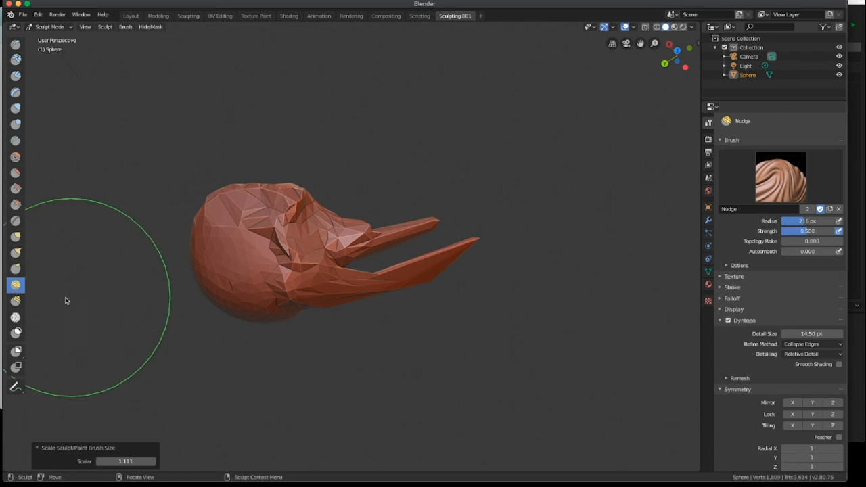
pyautogui.click(16, 301)
pyautogui.moveTo(271, 254)
pyautogui.mouseDown()
pyautogui.moveTo(277, 263)
pyautogui.moveTo(269, 259)
pyautogui.moveTo(305, 250)
pyautogui.mouseUp()
pyautogui.moveTo(442, 257)
pyautogui.mouseDown(button='middle')
pyautogui.moveTo(415, 264)
pyautogui.moveTo(309, 247)
pyautogui.mouseUp(button='middle')
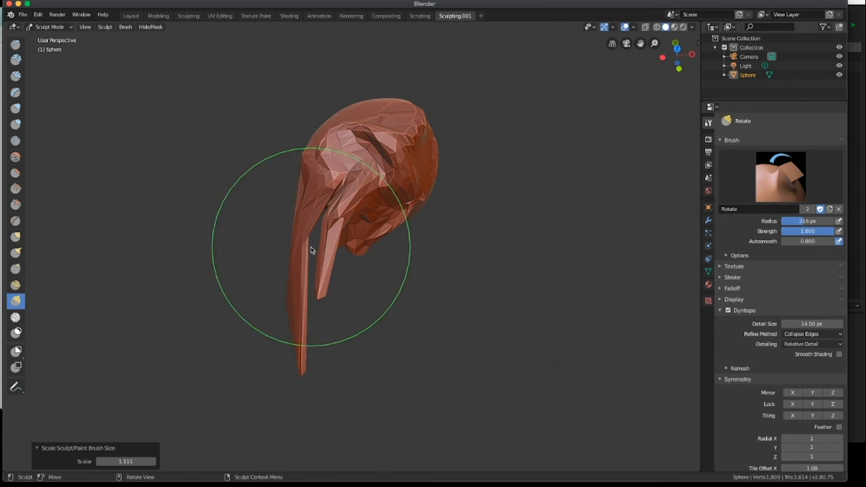
# Reduce the mesh detail over the head and side of the sculpt with the Simplify brush.
pyautogui.click(16, 317)
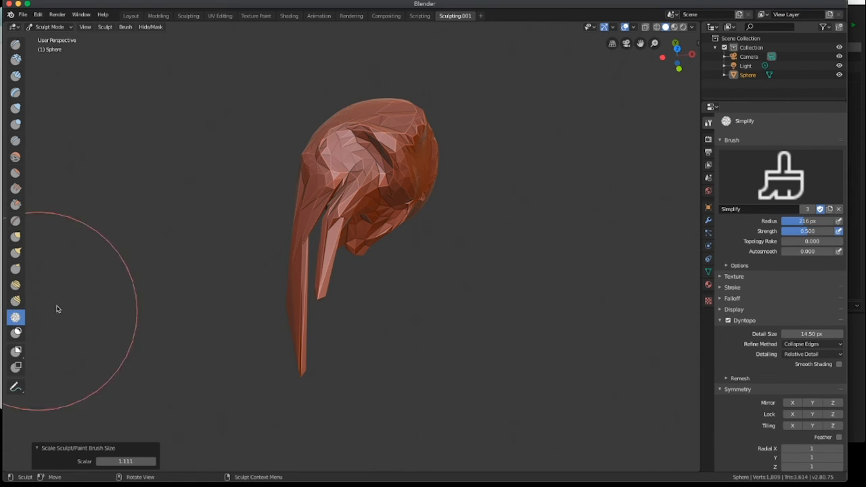
pyautogui.moveTo(336, 180)
pyautogui.mouseDown()
pyautogui.moveTo(369, 175)
pyautogui.moveTo(370, 186)
pyautogui.moveTo(375, 114)
pyautogui.mouseUp()
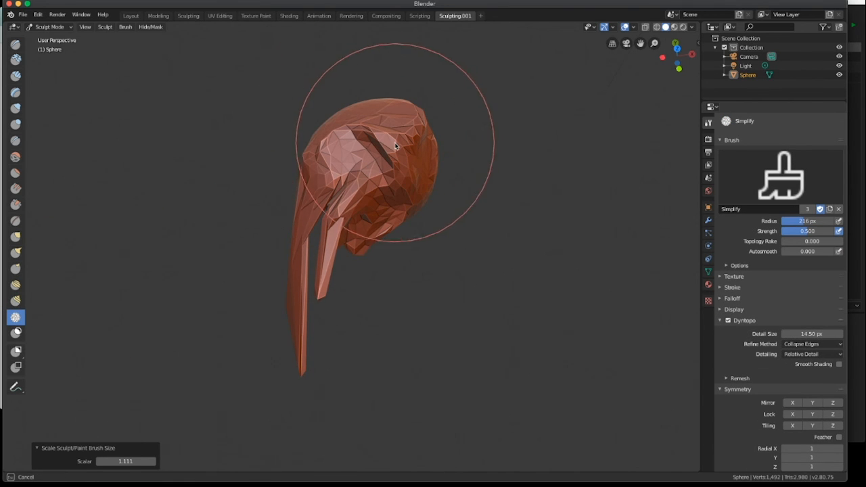
pyautogui.moveTo(396, 145); pyautogui.dragTo(450, 187)
pyautogui.moveTo(450, 188)
pyautogui.mouseDown(button='middle')
pyautogui.moveTo(342, 163)
pyautogui.moveTo(399, 207)
pyautogui.mouseUp(button='middle')
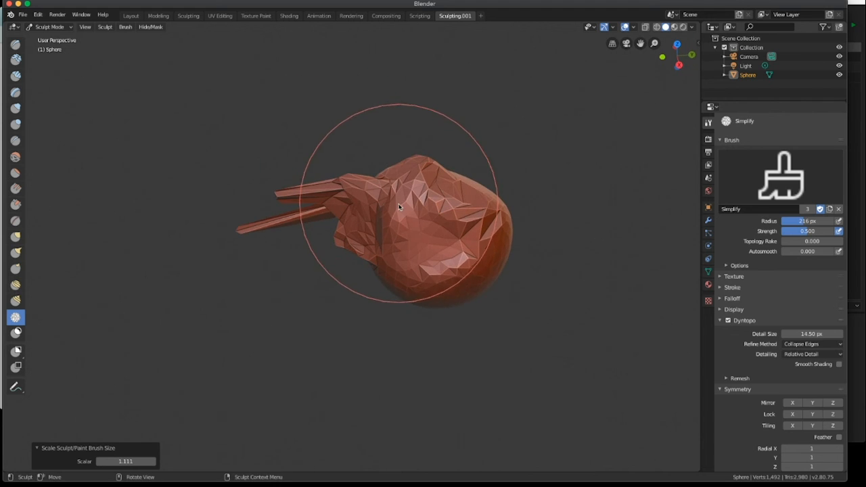
pyautogui.moveTo(399, 207); pyautogui.dragTo(403, 210)
pyautogui.moveTo(474, 224); pyautogui.dragTo(92, 264)
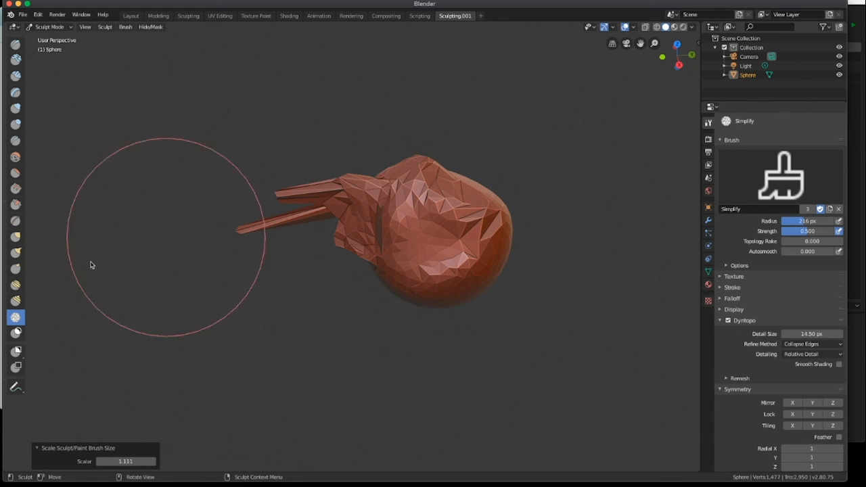
# Paint a mask over the side of the sculpt with the Mask brush and undo it.
pyautogui.click(17, 332)
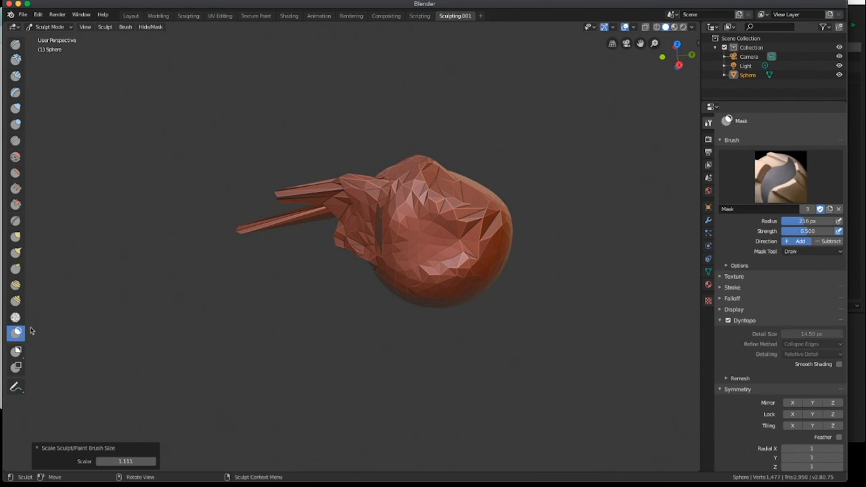
pyautogui.moveTo(378, 231)
pyautogui.mouseDown()
pyautogui.moveTo(437, 221)
pyautogui.moveTo(440, 239)
pyautogui.moveTo(428, 245)
pyautogui.mouseUp()
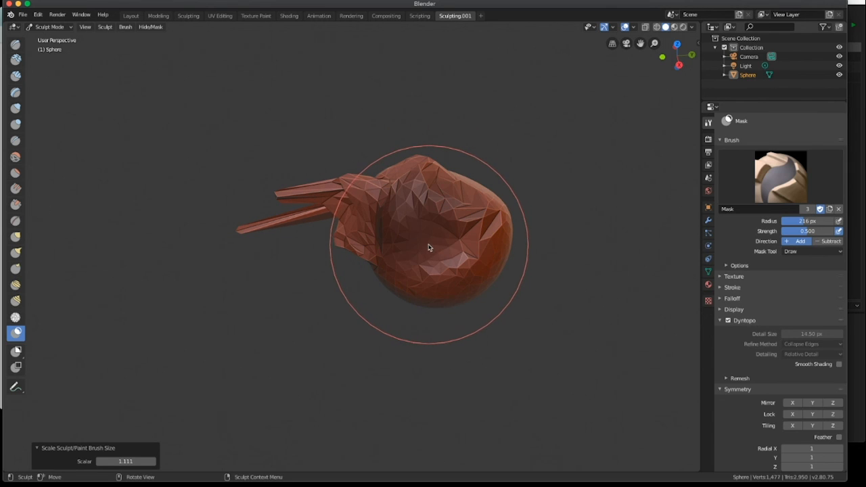
pyautogui.hotkey('ctrl', 'z')
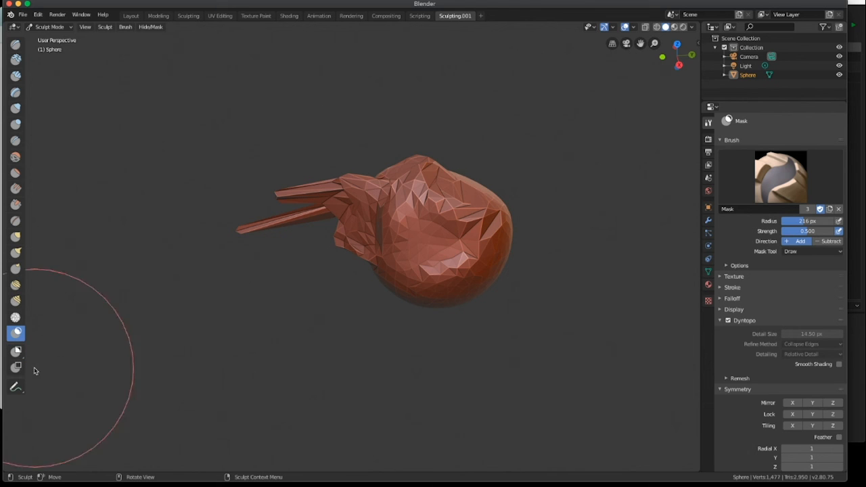
# Examine the sculpted shape from several sides, switching to the Layout workspace to see it in Object Mode.
pyautogui.scroll(2, 610, 305)
pyautogui.moveTo(610, 309)
pyautogui.mouseDown(button='middle')
pyautogui.moveTo(42, 325)
pyautogui.moveTo(46, 302)
pyautogui.mouseUp(button='middle')
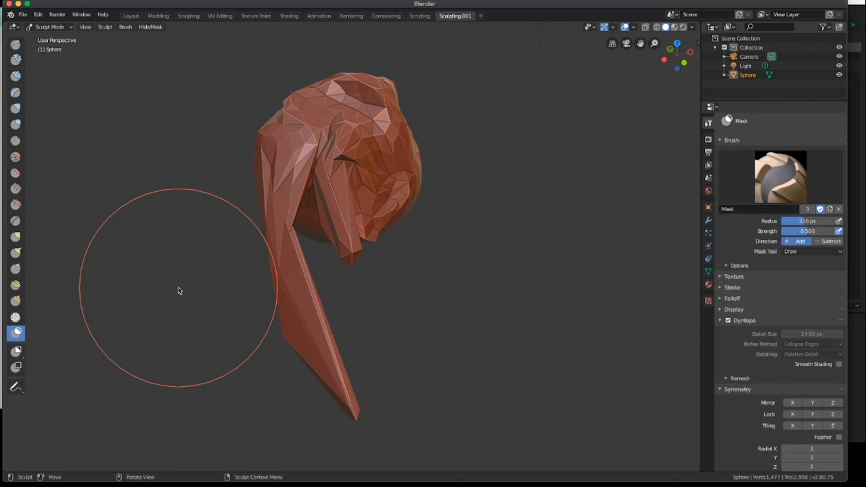
pyautogui.scroll(3, 180, 293)
pyautogui.scroll(-4, 181, 297)
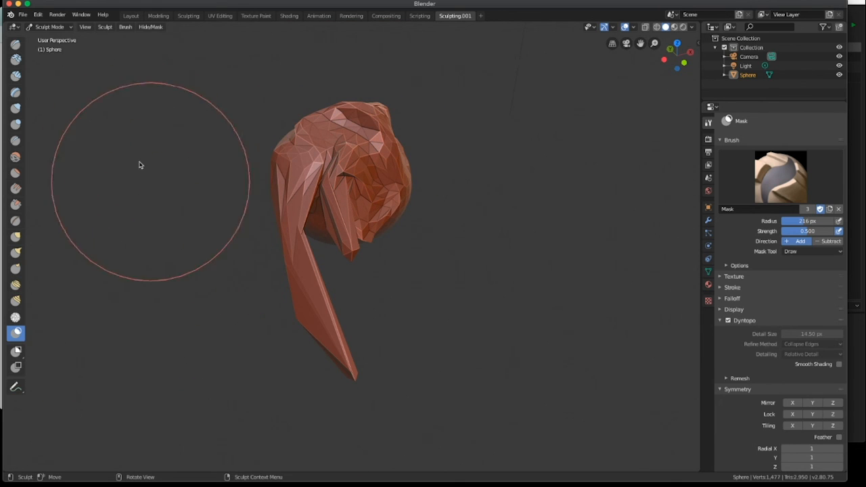
pyautogui.click(126, 15)
pyautogui.moveTo(338, 262); pyautogui.dragTo(463, 262, button='middle')
pyautogui.scroll(5, 391, 274)
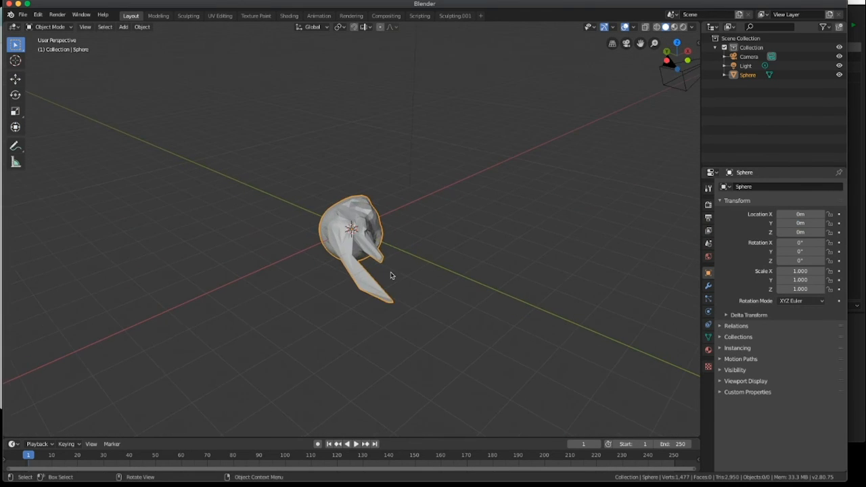
pyautogui.moveTo(329, 283); pyautogui.dragTo(231, 280, button='middle')
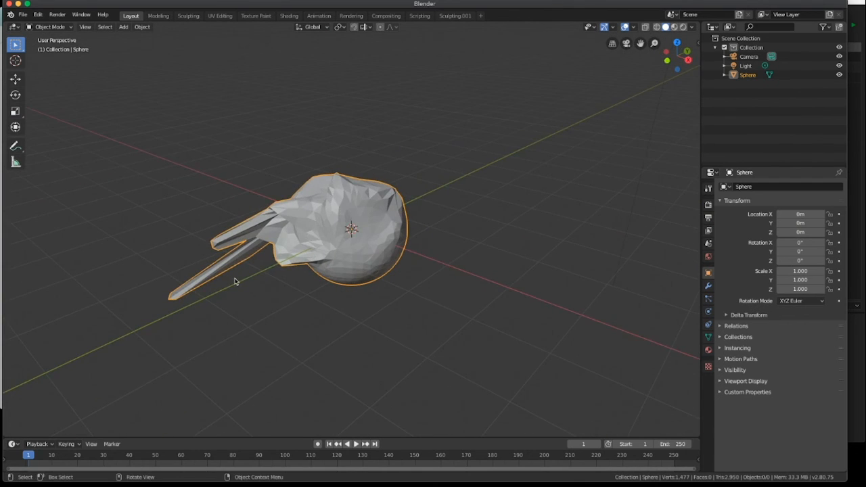